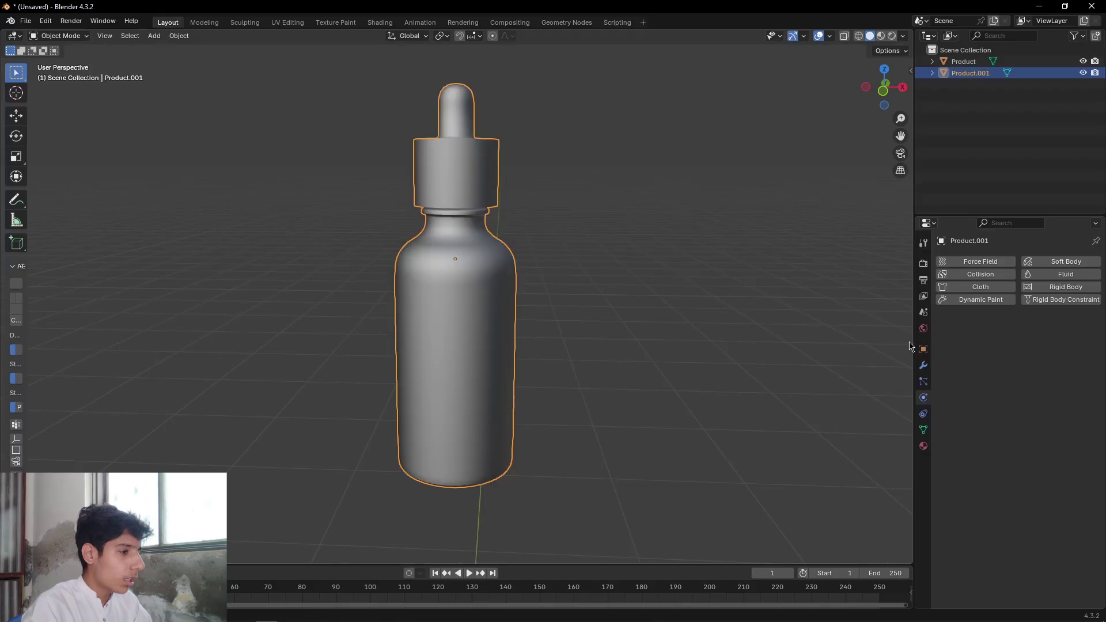
# - Add a Displace modifier to the Product.001 bottle
pyautogui.click(923, 365)
pyautogui.click(973, 262)
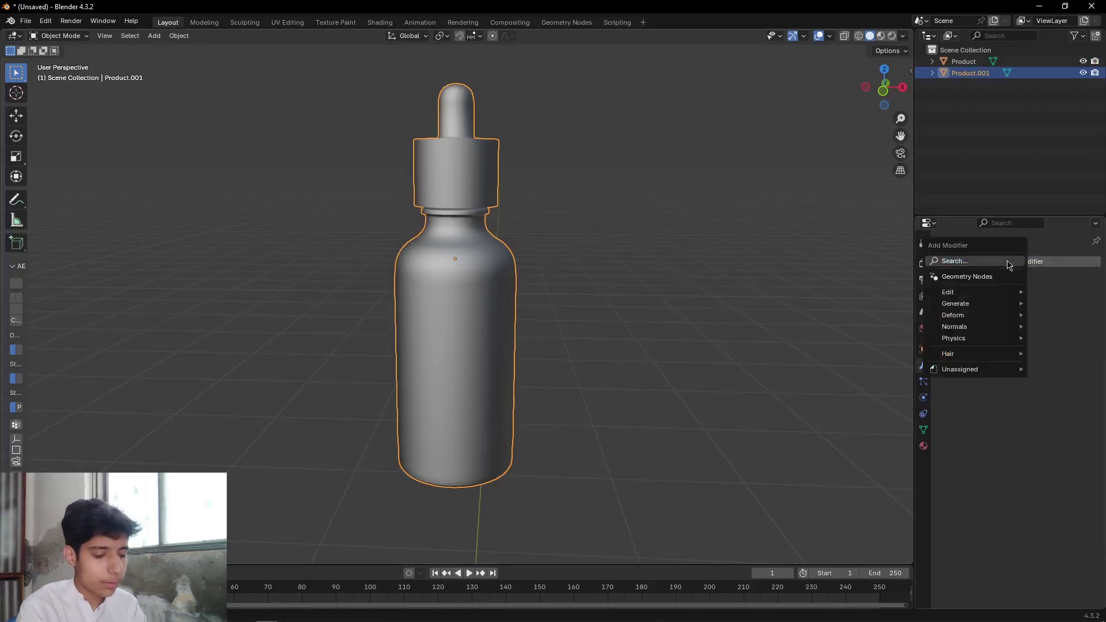
pyautogui.write('disp')
pyautogui.press('Return')
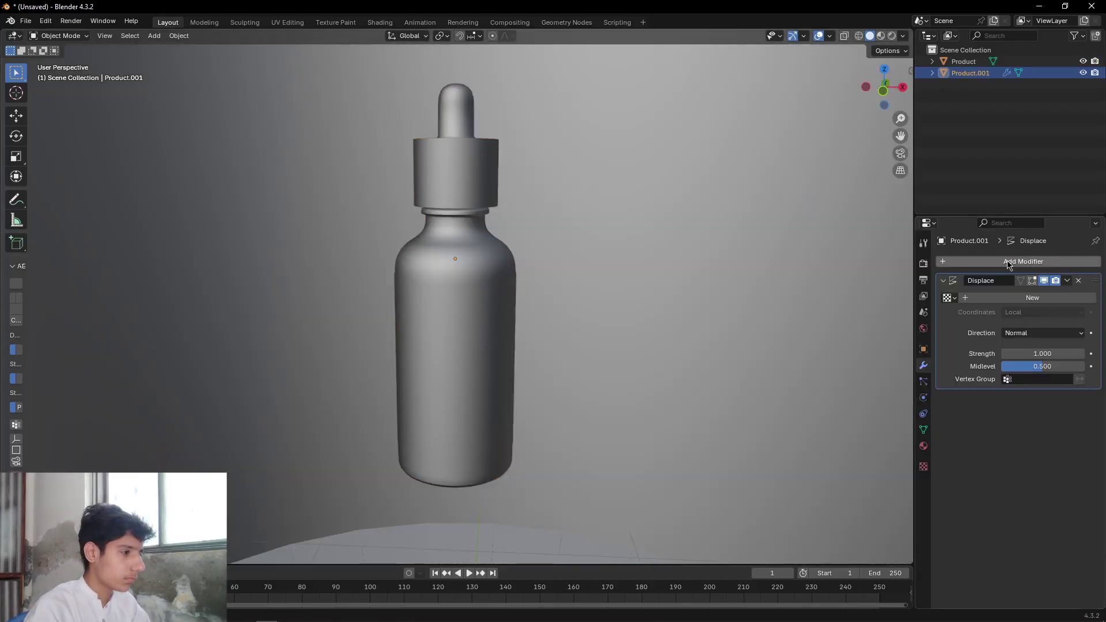
# - Set the Displace modifier's strength to a tiny value displayed as 0.000 and its midlevel to 0, and collapse its settings
pyautogui.click(1049, 354)
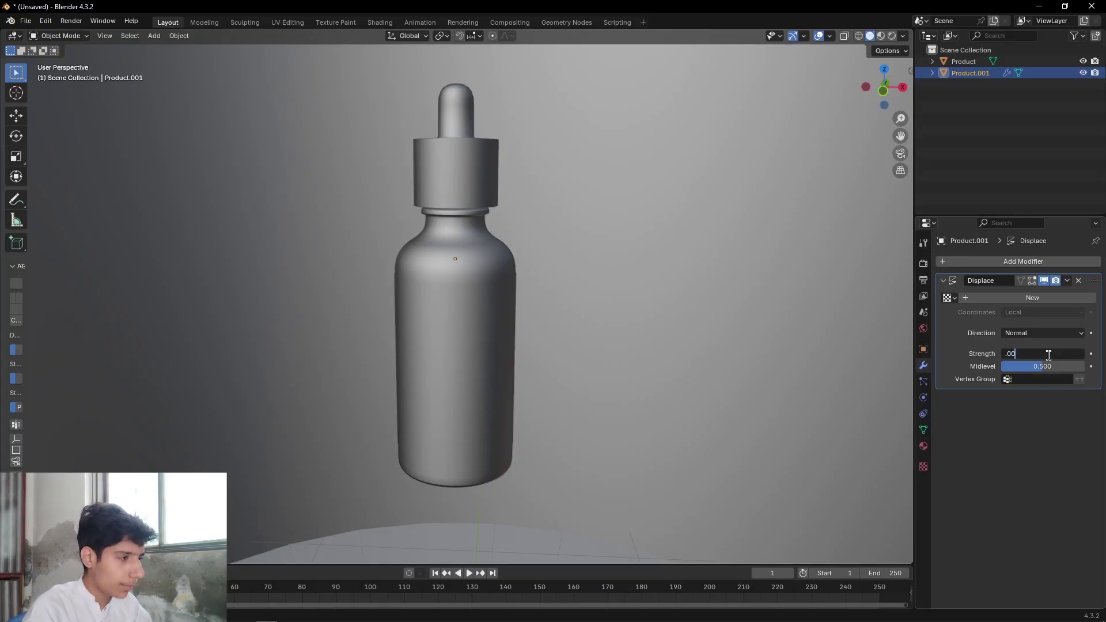
pyautogui.write('.000')
pyautogui.press('Return')
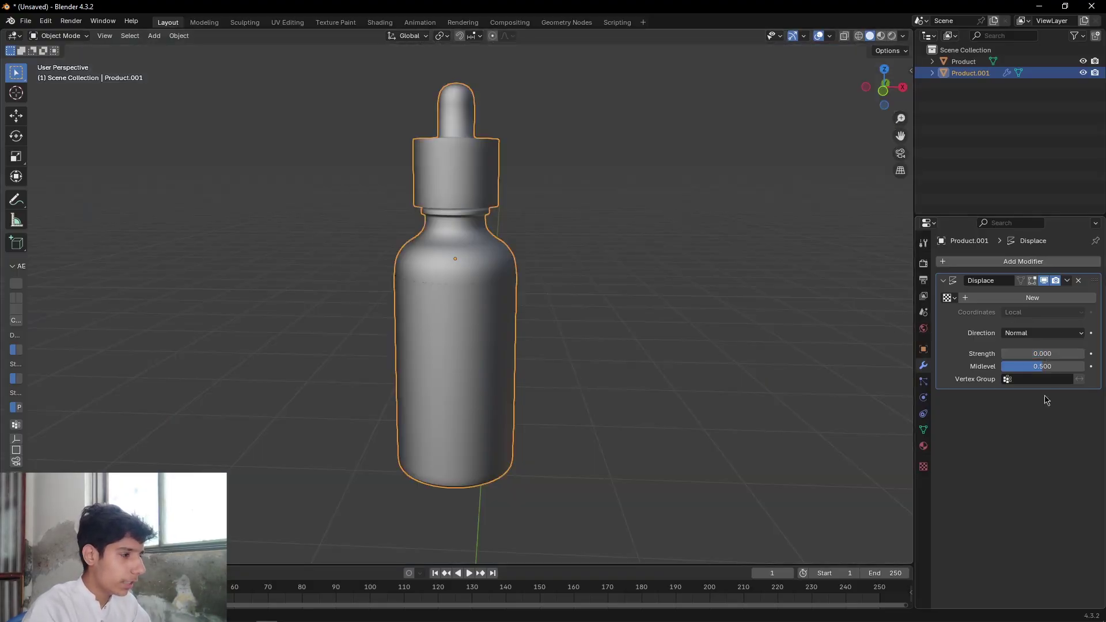
pyautogui.click(1029, 365)
pyautogui.write('0')
pyautogui.press('Return')
pyautogui.press('a')
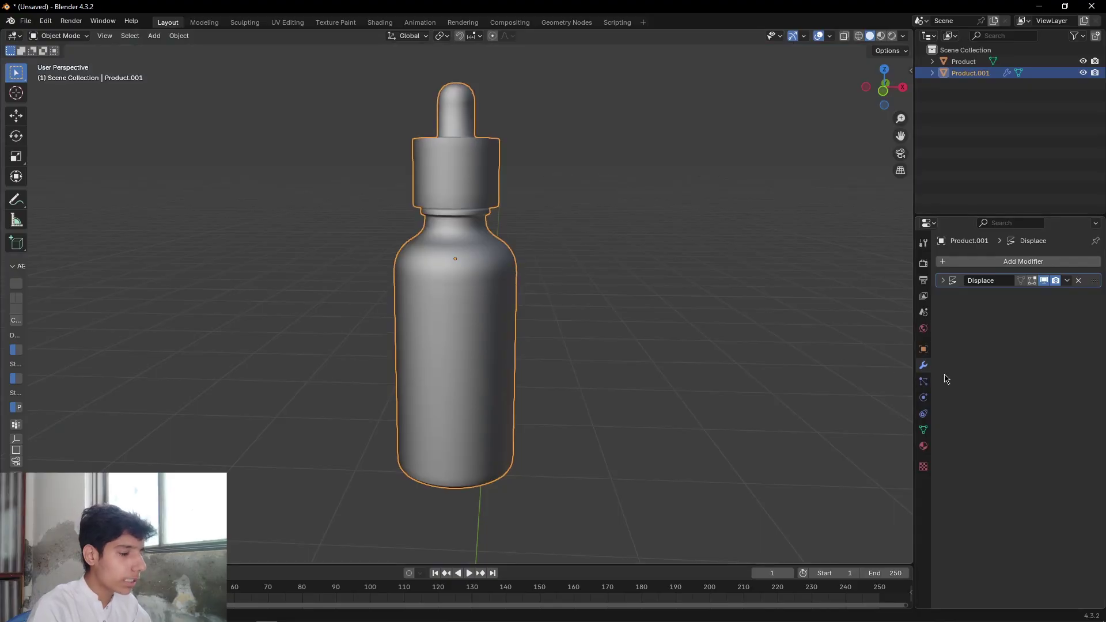
# - Add an emitter particle system to Product.001 and set its particle number to 100
pyautogui.click(924, 382)
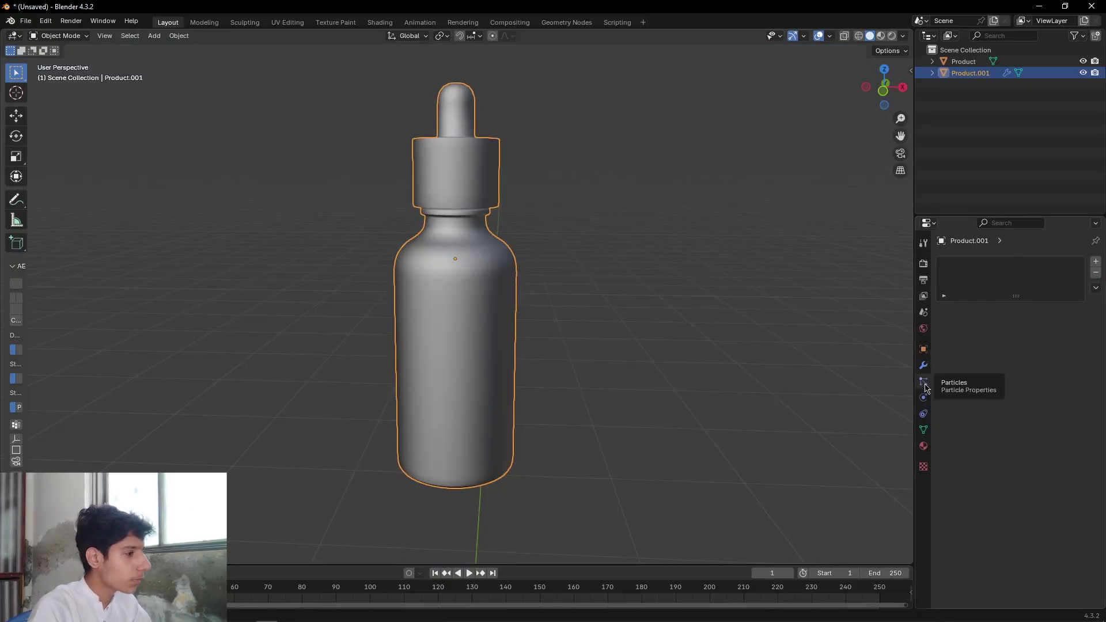
pyautogui.click(1096, 263)
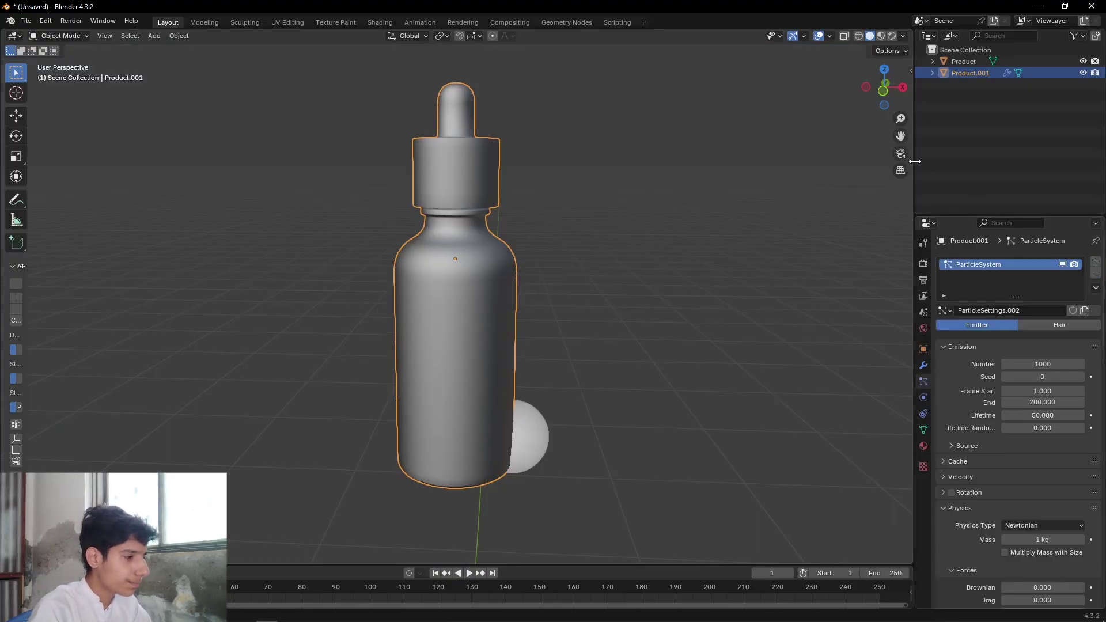
pyautogui.moveTo(914, 163); pyautogui.dragTo(903, 163)
pyautogui.click(1028, 361)
pyautogui.write('1')
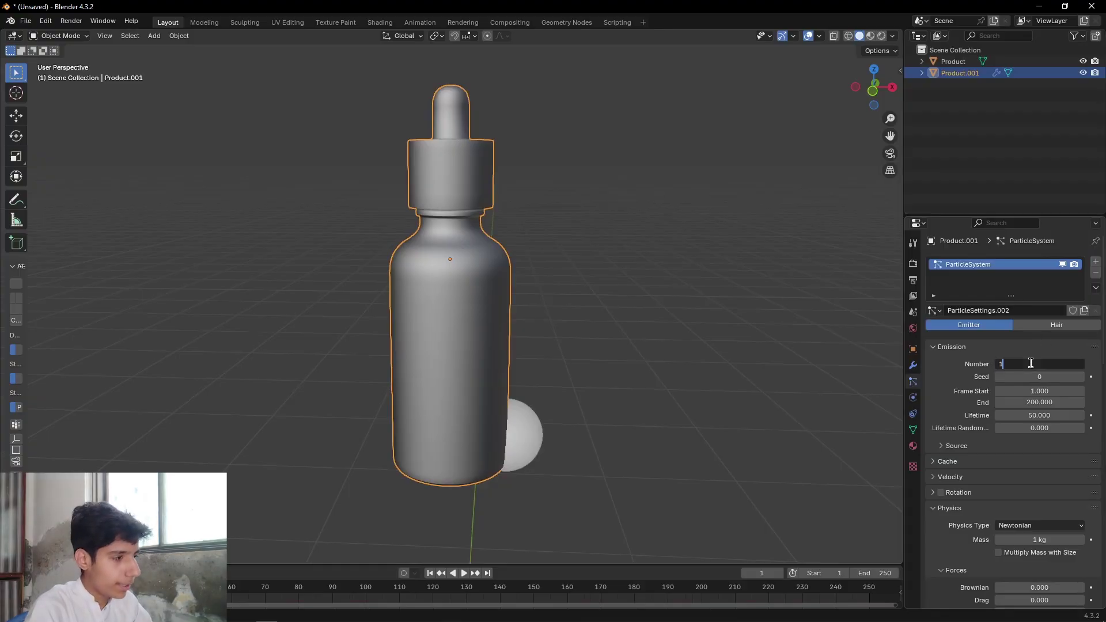
pyautogui.write('00')
pyautogui.press('Return')
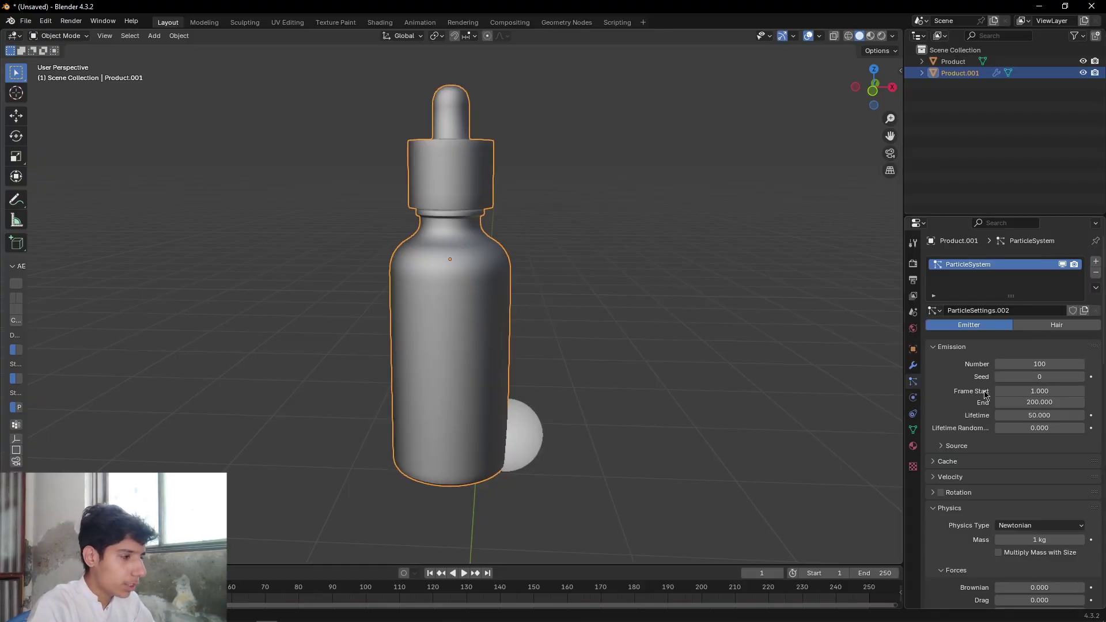
# - Set the particle emission's frame start and end to 0 and the lifetime to 200
pyautogui.moveTo(1027, 392); pyautogui.dragTo(1027, 403)
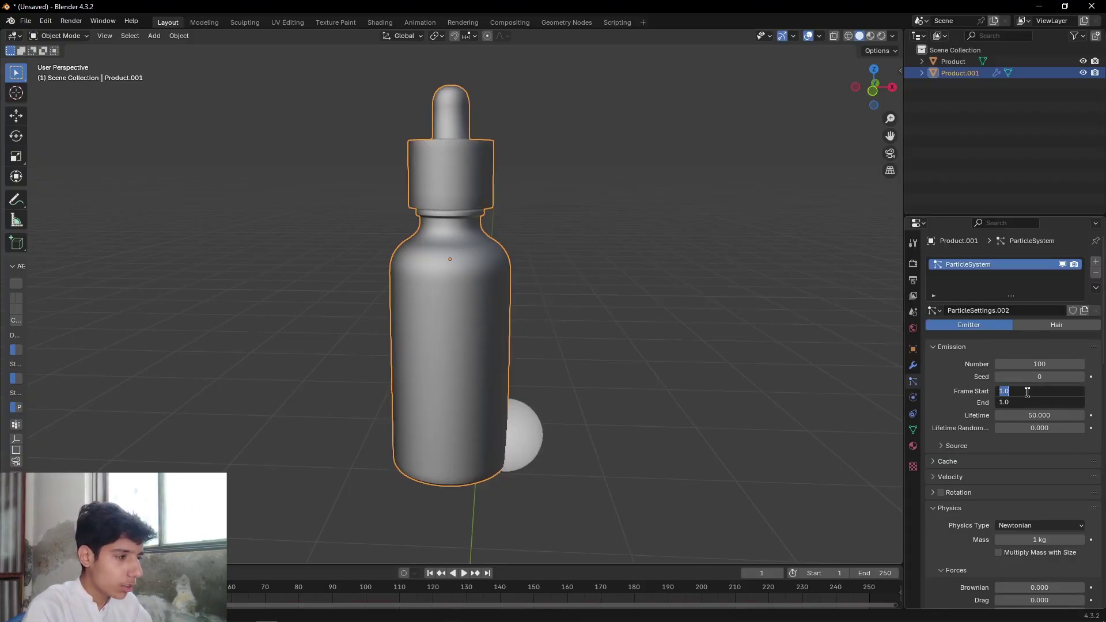
pyautogui.write('0')
pyautogui.press('Return')
pyautogui.click(1044, 415)
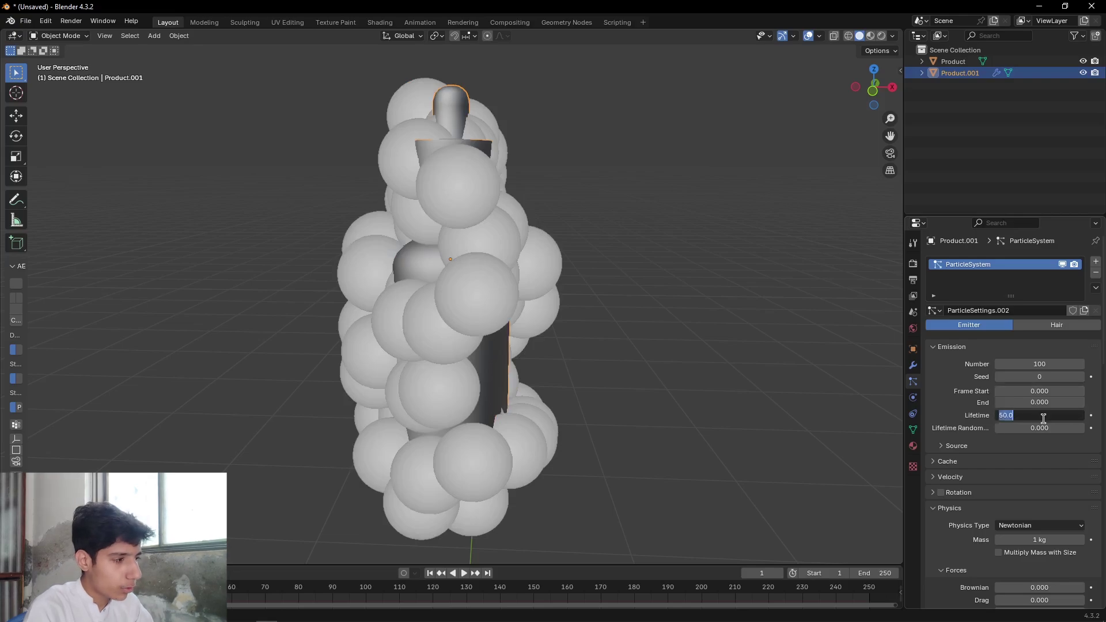
pyautogui.write('200')
pyautogui.press('Return')
# - Set the particle system's physics type to None and render the particles as None
pyautogui.scroll(-4, 966, 490)
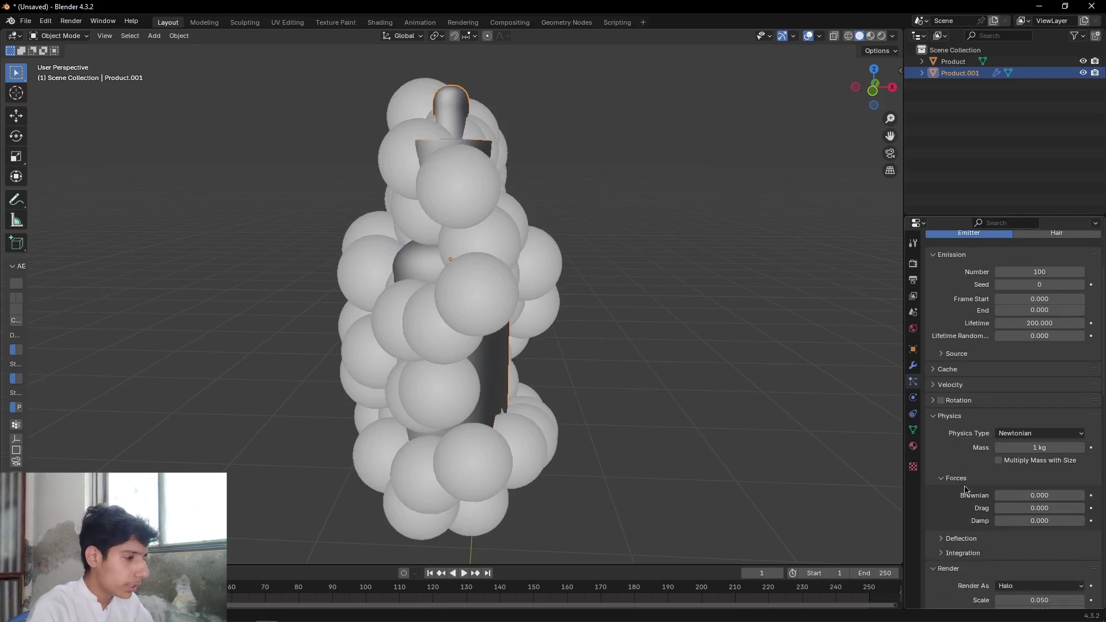
pyautogui.click(1026, 435)
pyautogui.click(1019, 448)
pyautogui.scroll(-1, 986, 443)
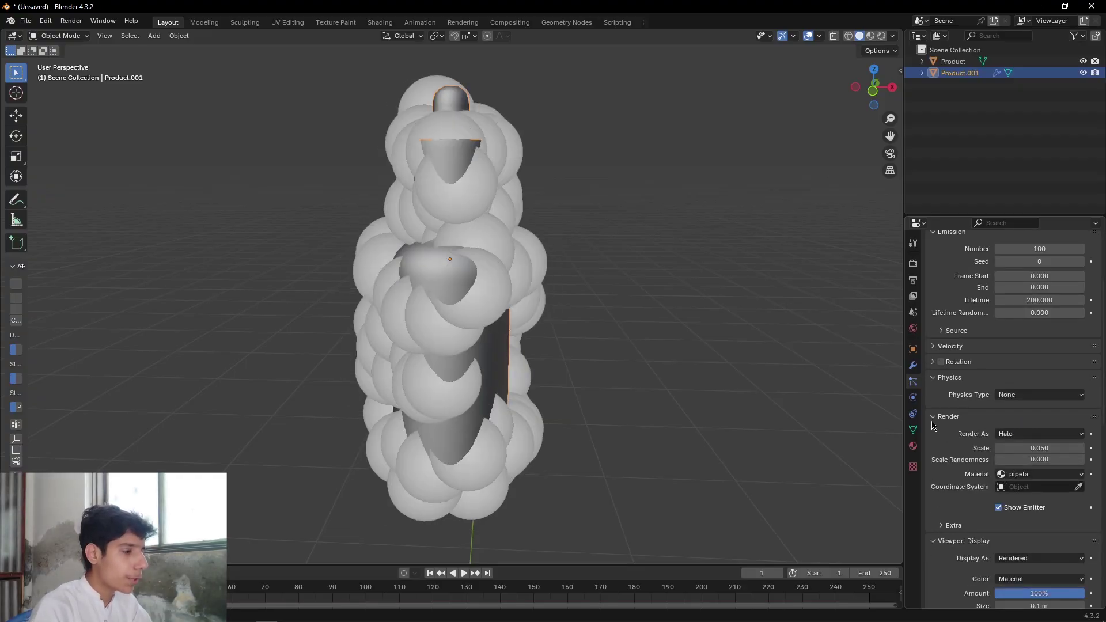
pyautogui.click(1018, 439)
pyautogui.click(1011, 430)
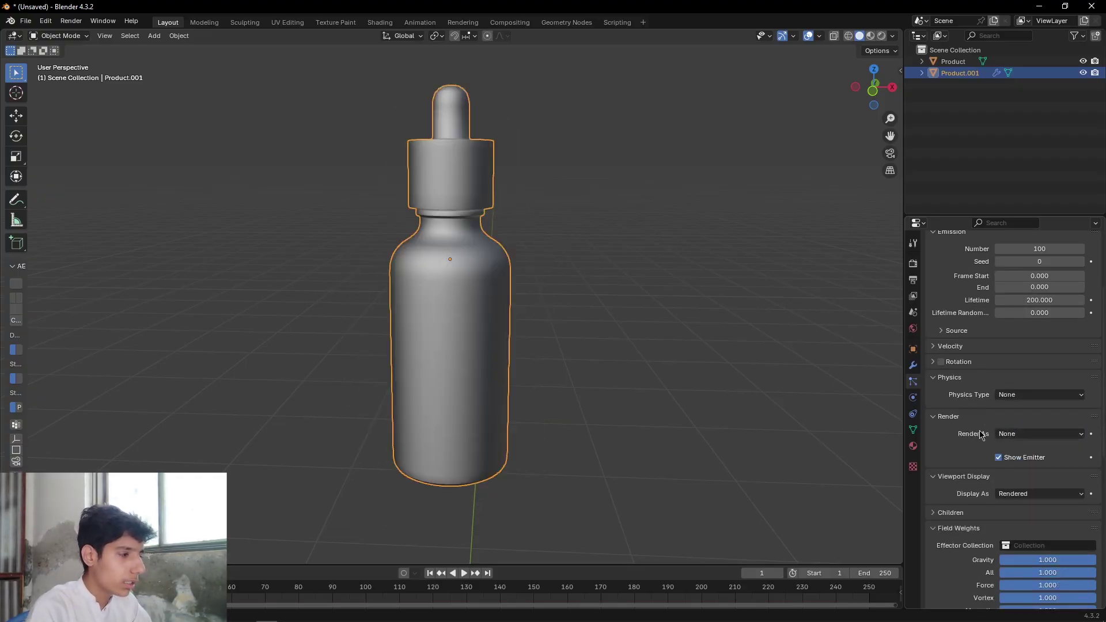
# - Display the particles as points in the viewport with a size of 0.01 m
pyautogui.scroll(-2, 982, 432)
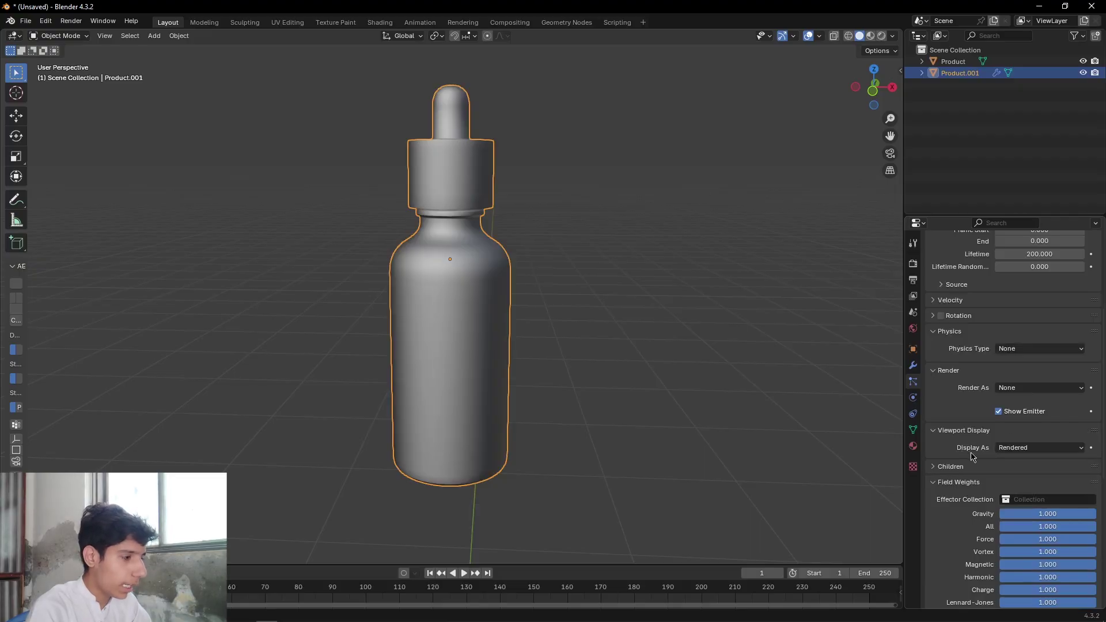
pyautogui.click(1000, 449)
pyautogui.click(1016, 489)
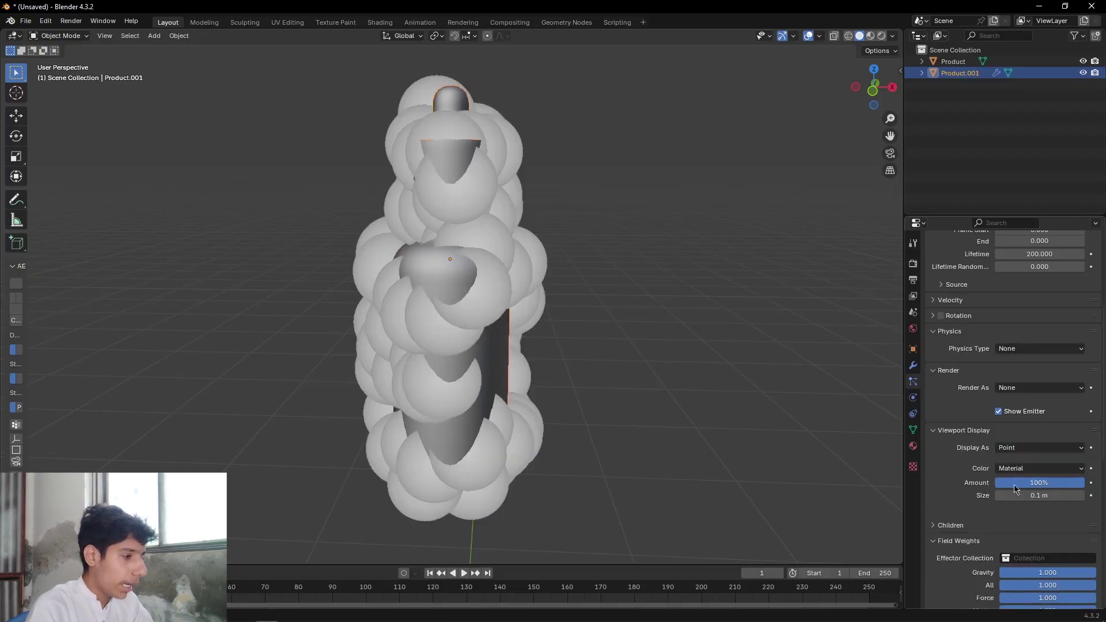
pyautogui.scroll(-1, 1015, 489)
pyautogui.click(1044, 472)
pyautogui.press('BackSpace')
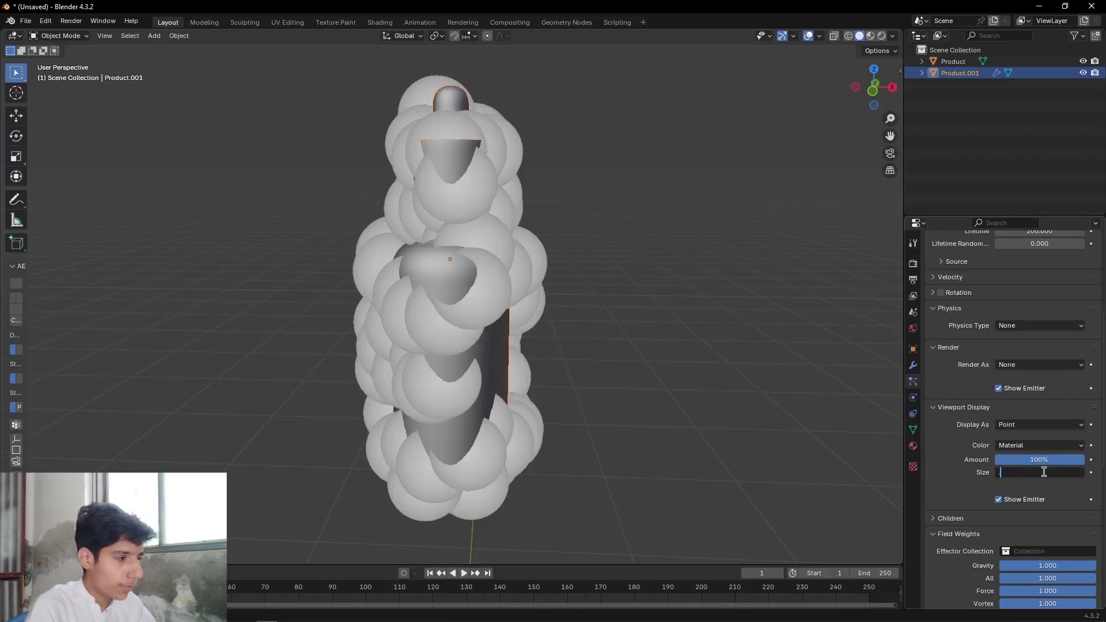
pyautogui.write('.01')
pyautogui.press('Return')
# - Set the gravity field weight of the particle system to 0
pyautogui.scroll(-4, 984, 442)
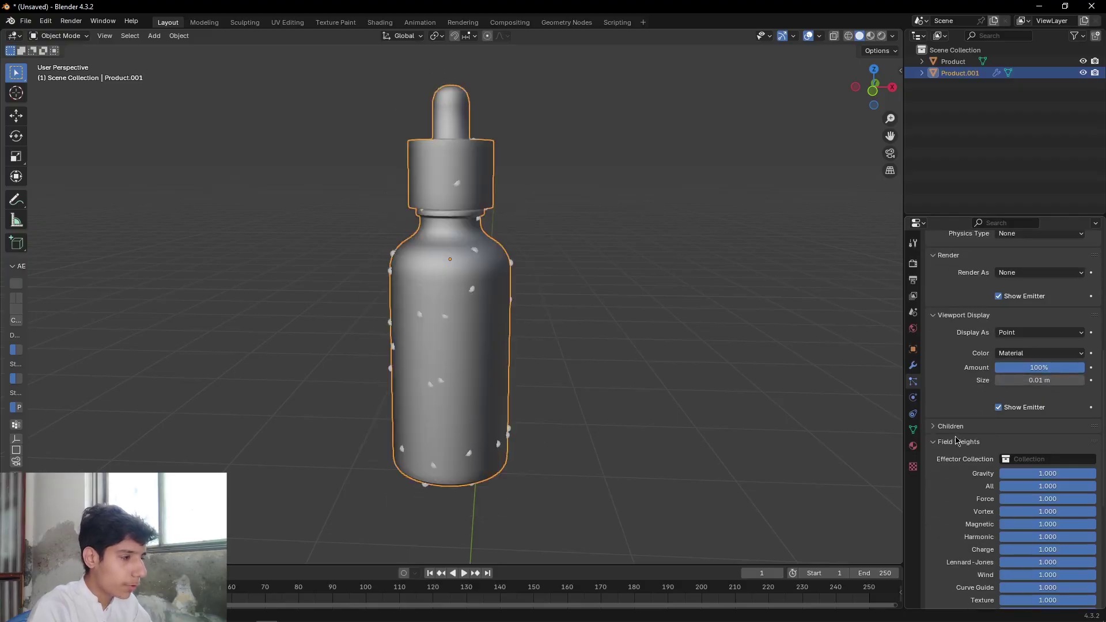
pyautogui.click(1016, 472)
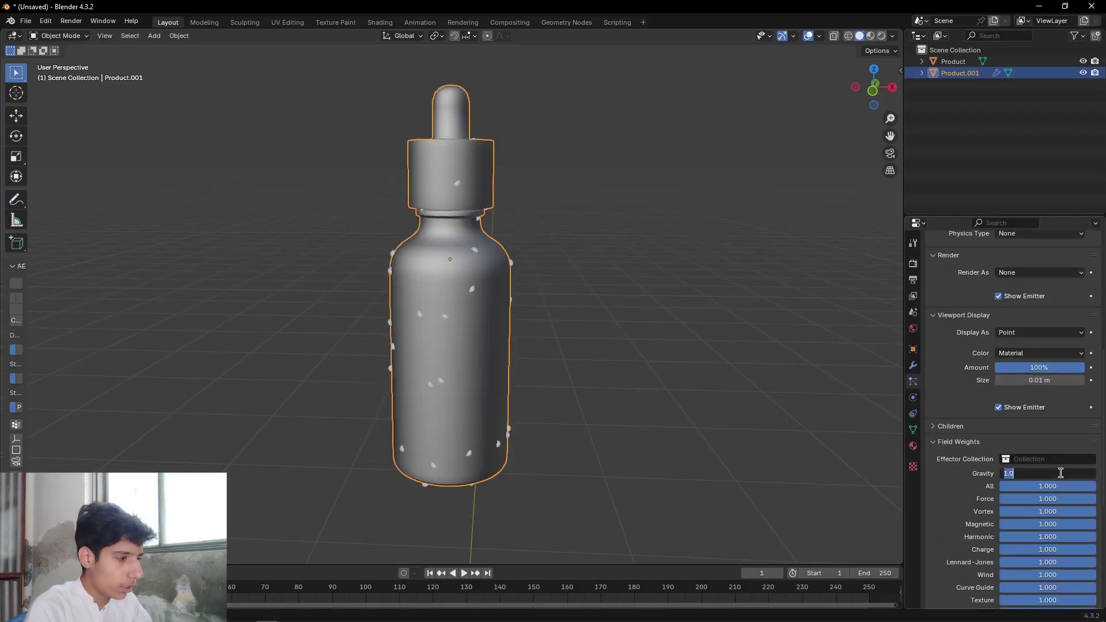
pyautogui.write('0')
pyautogui.press('Return')
pyautogui.scroll(-6, 1016, 457)
pyautogui.scroll(-4, 1016, 457)
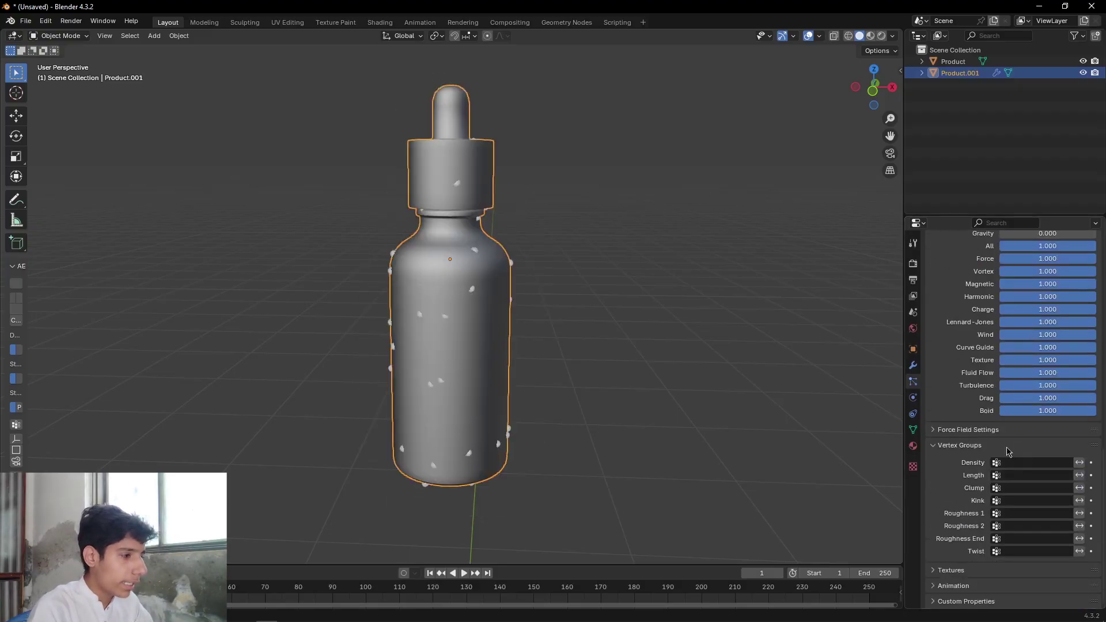
# - Add an Explode modifier to Product.001 and enable Cut Edges on it
pyautogui.click(912, 367)
pyautogui.click(988, 260)
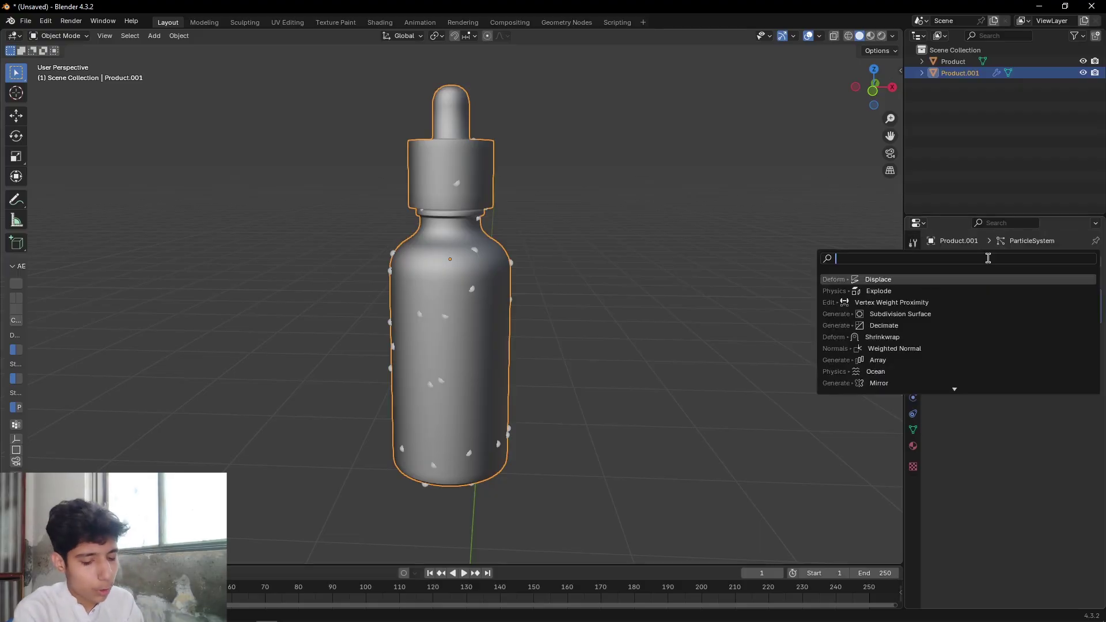
pyautogui.write('explod')
pyautogui.press('Return')
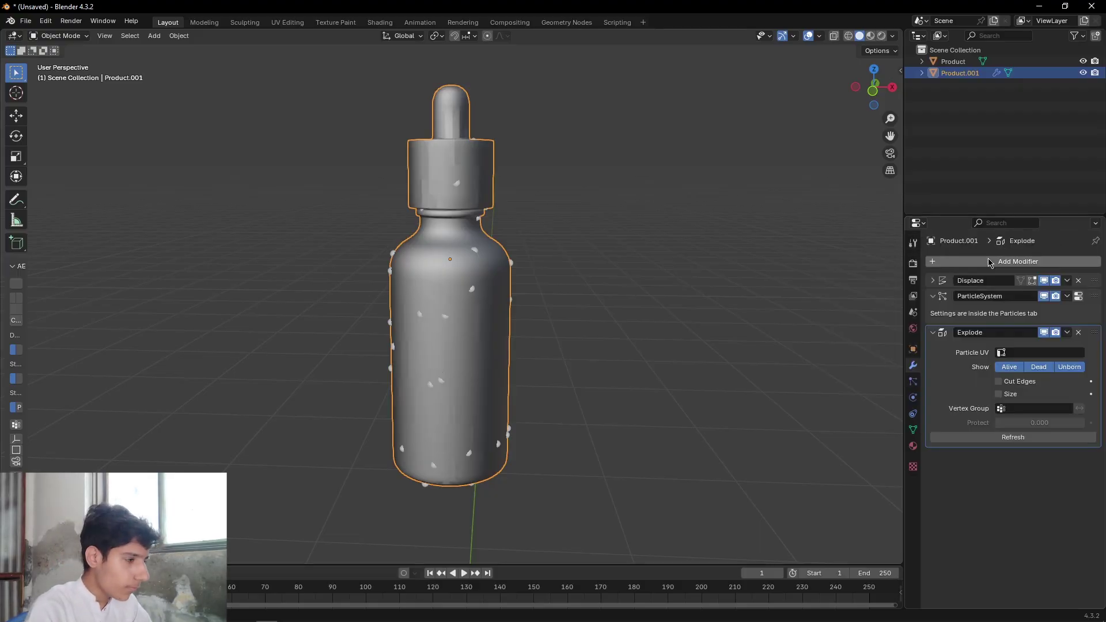
pyautogui.click(1017, 383)
# - Convert Product.001 to a mesh so that its modifiers are applied
pyautogui.rightClick(490, 184)
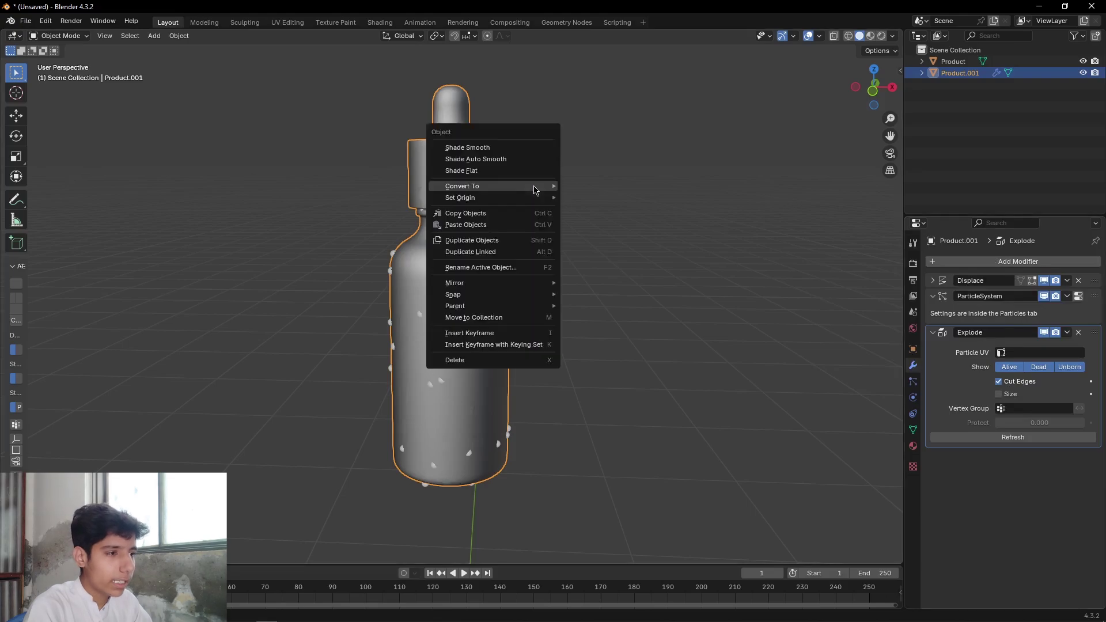
pyautogui.press('Escape')
pyautogui.rightClick(483, 187)
pyautogui.click(536, 186)
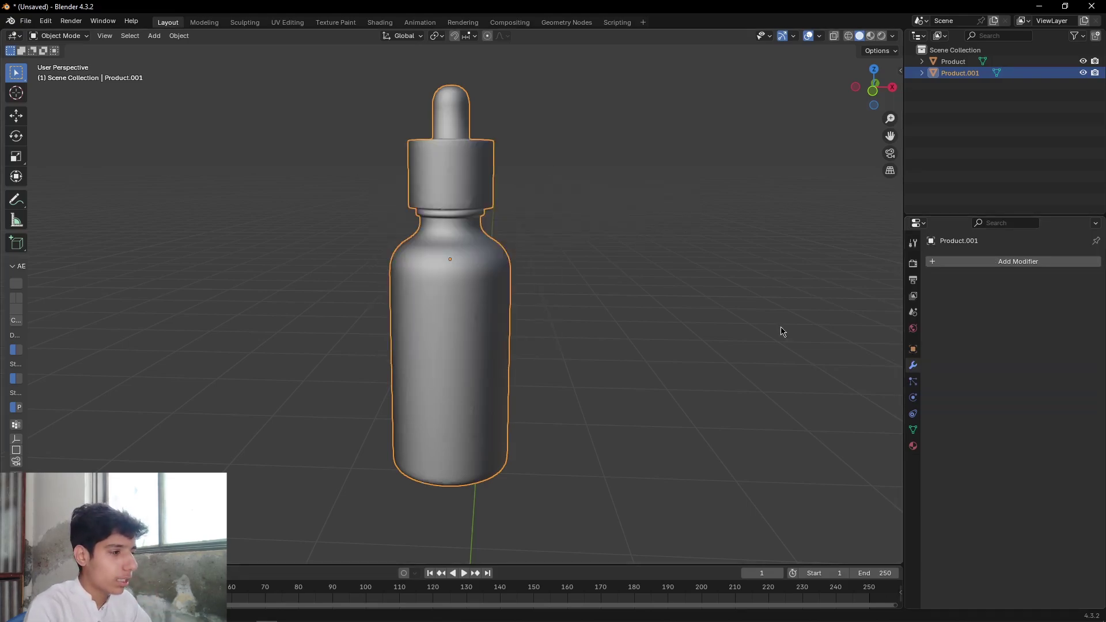
# - Enable Cloth physics on Product.001 and rename the object Cloth
pyautogui.click(913, 398)
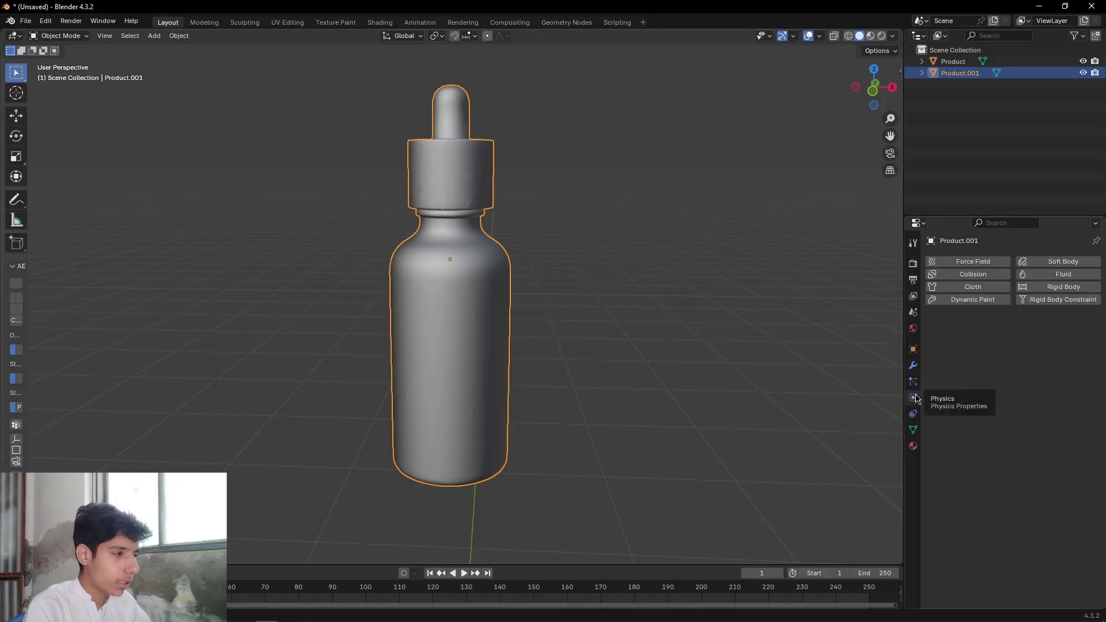
pyautogui.click(987, 288)
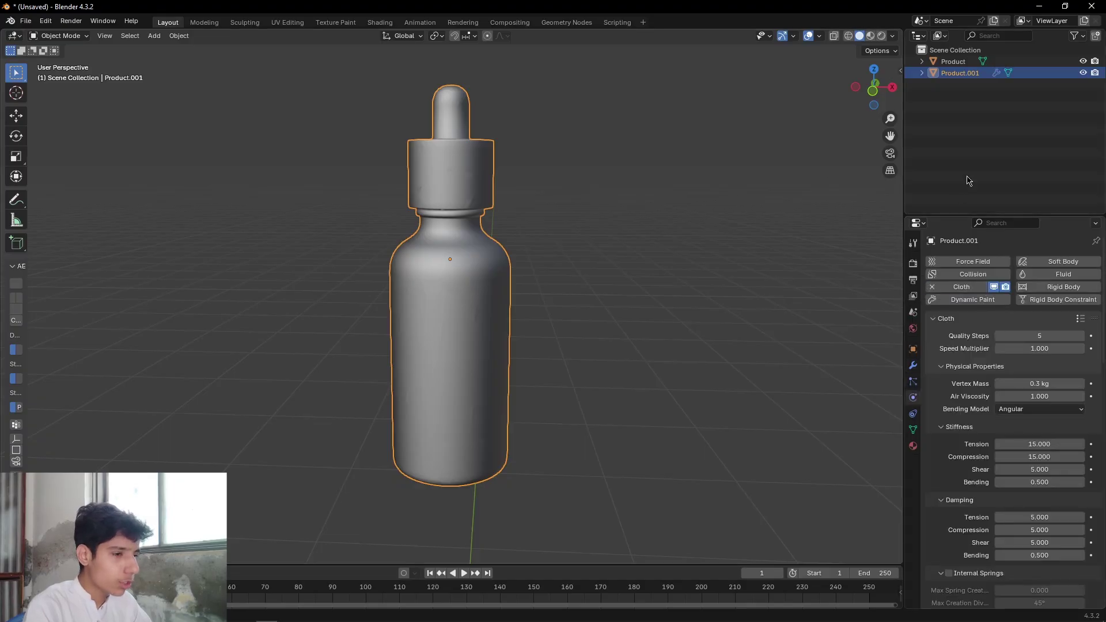
pyautogui.doubleClick(961, 73)
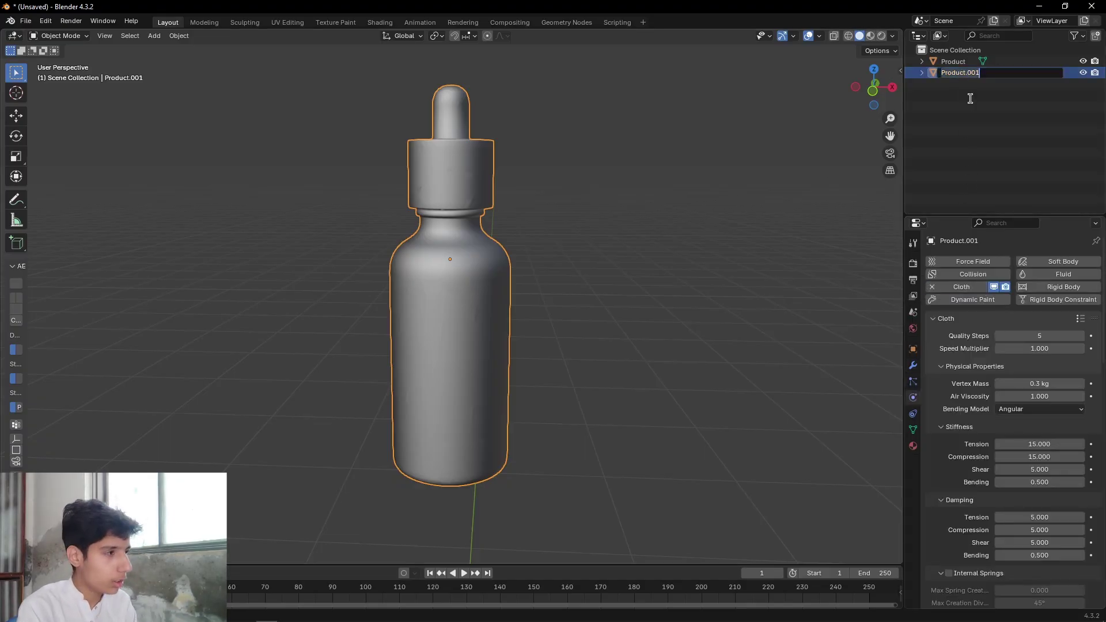
pyautogui.write('Cloth')
pyautogui.press('Return')
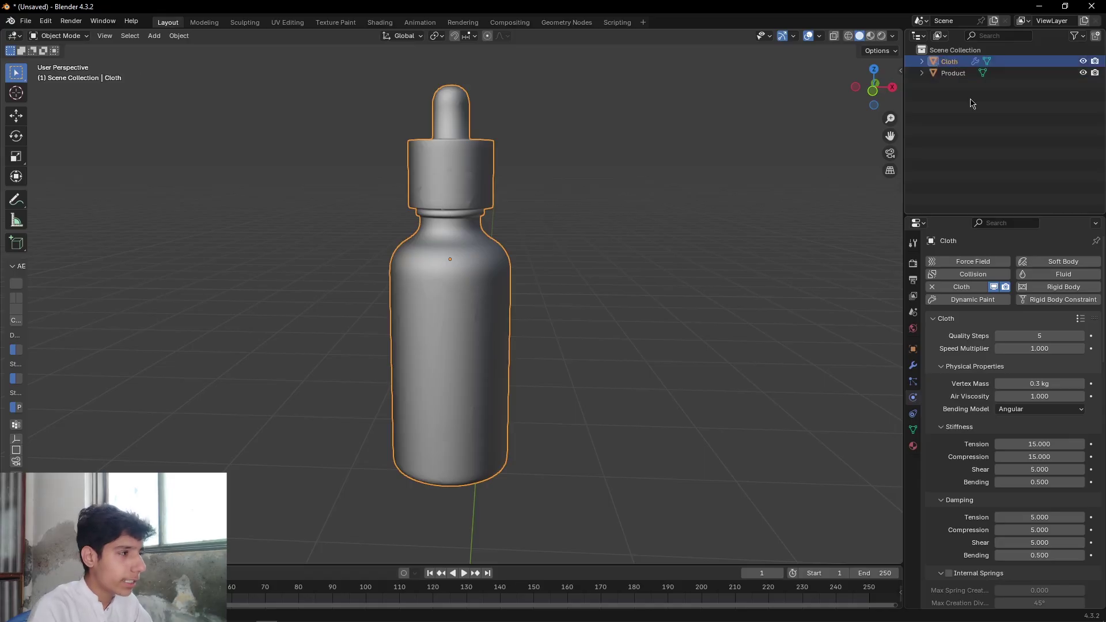
# - Enable Collision physics on the Product object
pyautogui.click(954, 74)
pyautogui.click(967, 274)
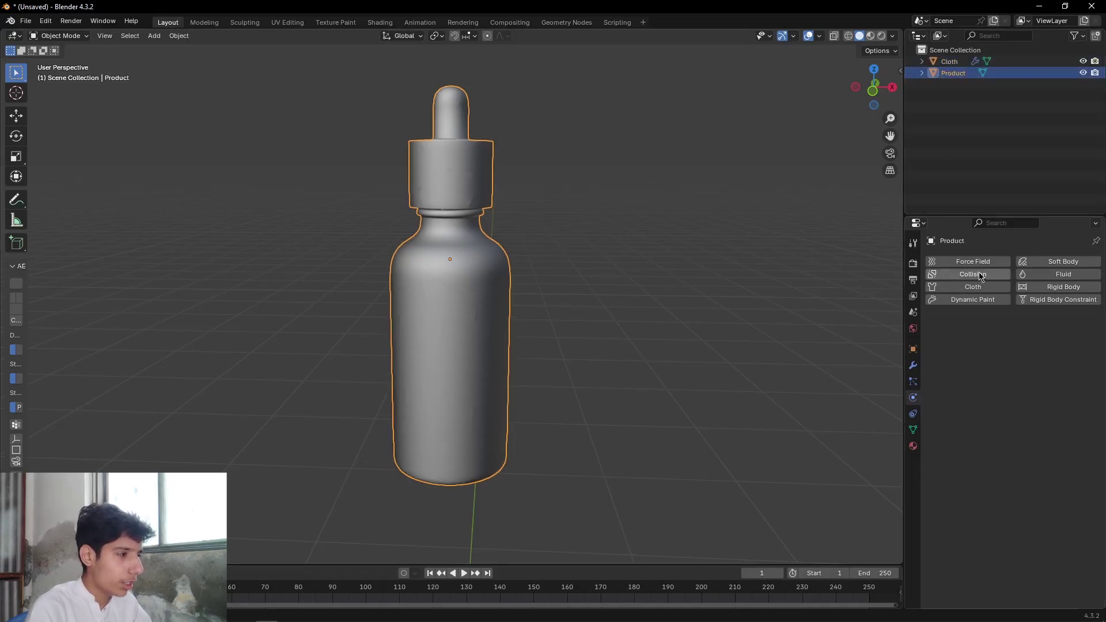
# - Set the speed multiplier of the Cloth object's simulation to 0.1
pyautogui.click(950, 61)
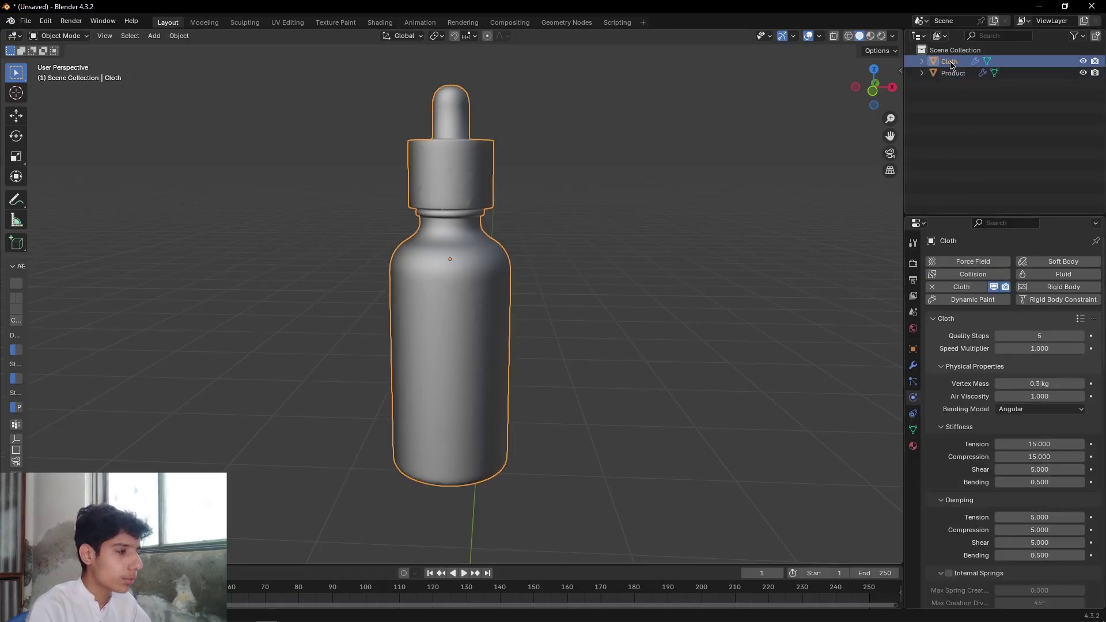
pyautogui.scroll(-2, 972, 357)
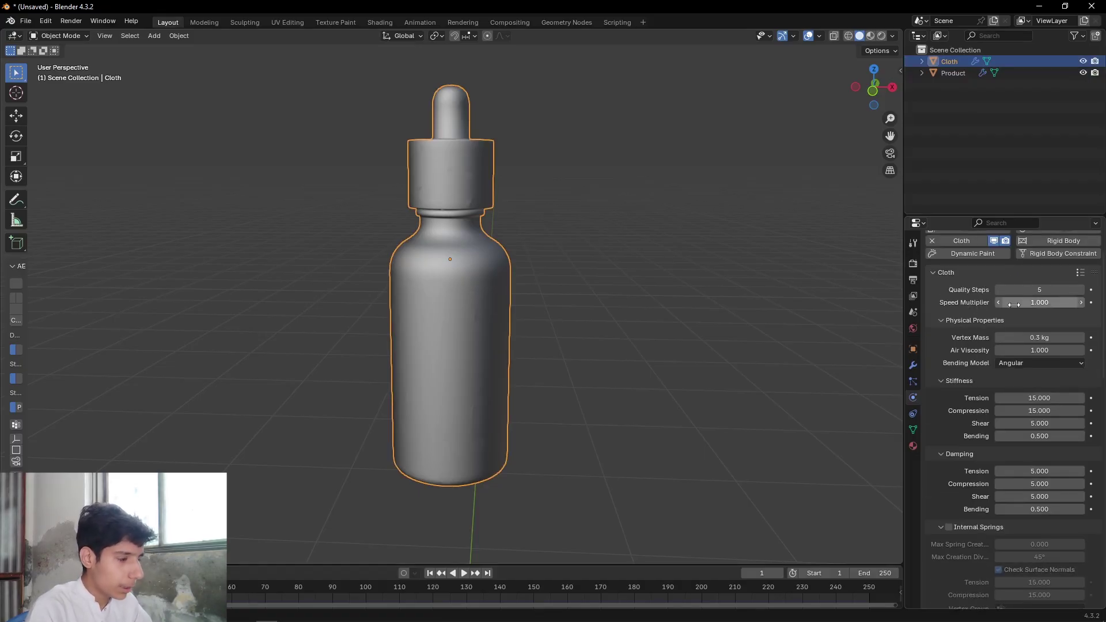
pyautogui.click(1053, 305)
pyautogui.write('0.1')
pyautogui.press('Return')
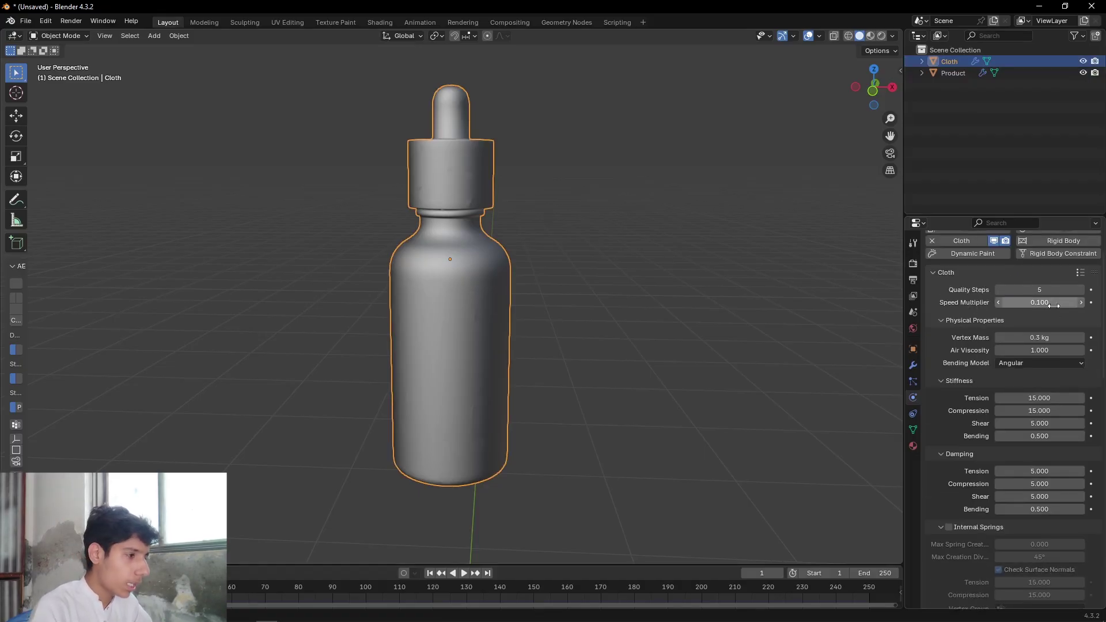
# - Set the Cloth object's tension, compression and shear stiffness to 5 and its bending stiffness to 0.05
pyautogui.scroll(-2, 951, 328)
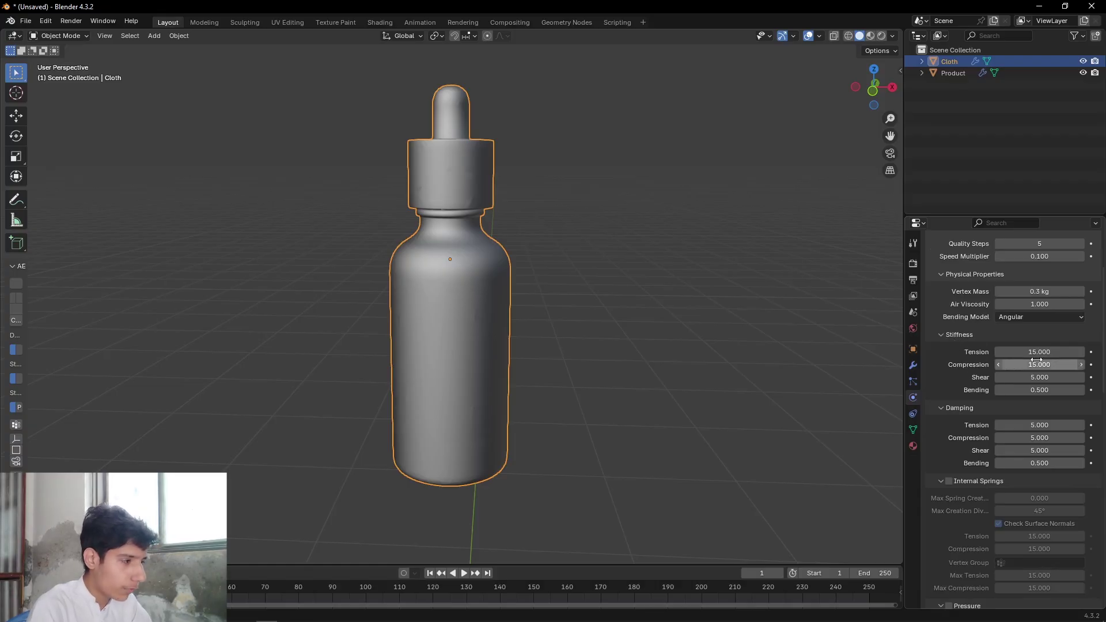
pyautogui.moveTo(1040, 353); pyautogui.dragTo(1041, 378)
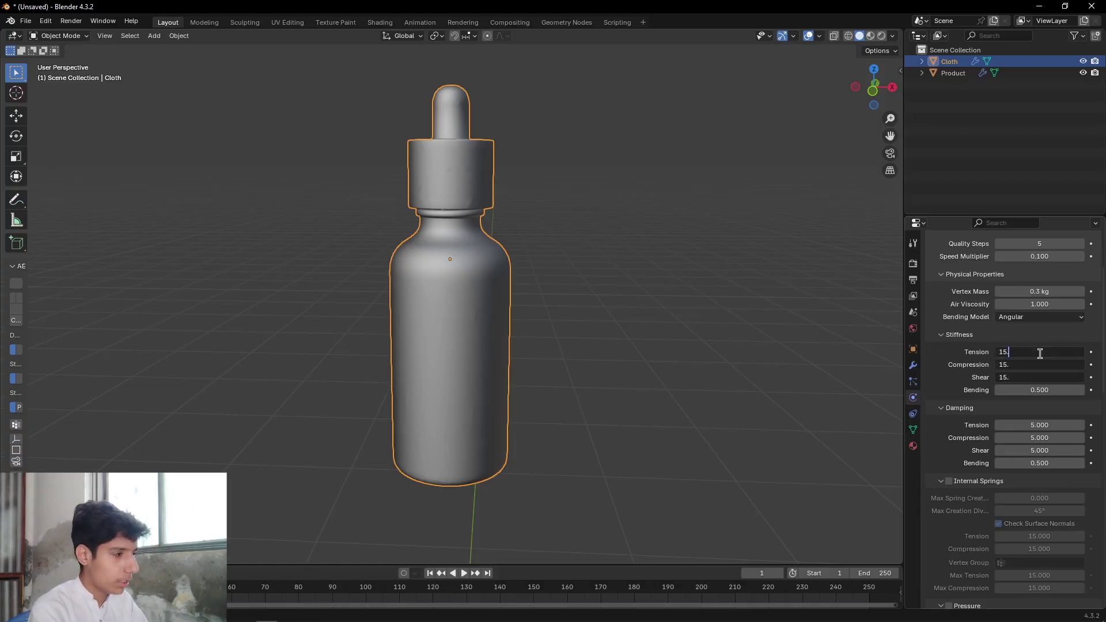
pyautogui.press('BackSpace')
pyautogui.press('BackSpace')
pyautogui.press('BackSpace')
pyautogui.write('5')
pyautogui.press('Return')
pyautogui.click(1030, 389)
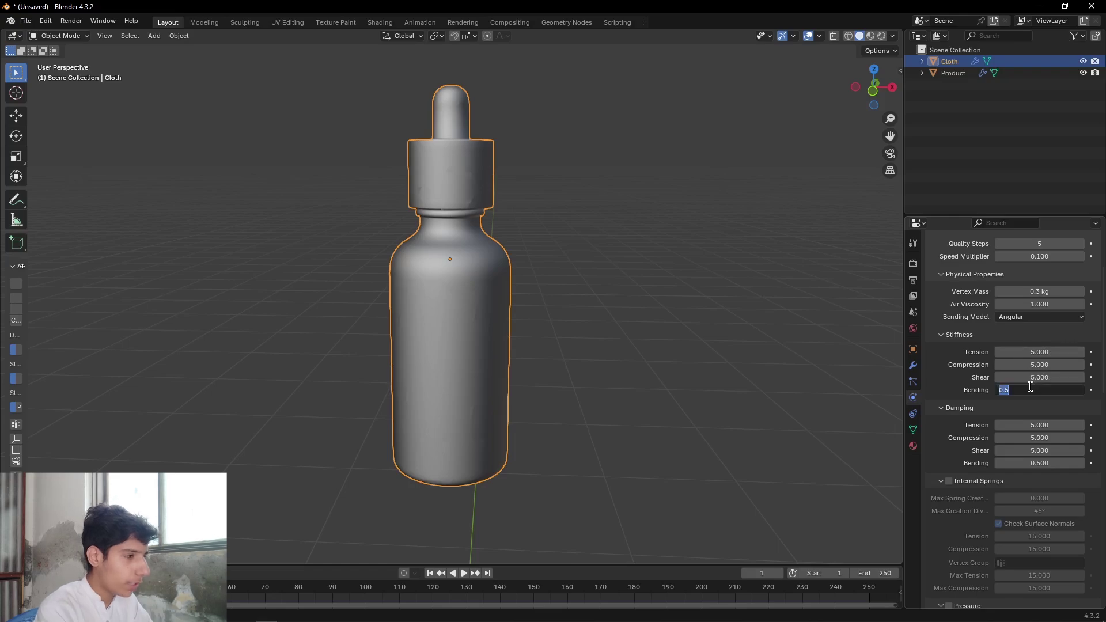
pyautogui.press('Return')
# - Set the cloth's tension, compression and shear damping to 0 and its bending damping to 0.1
pyautogui.scroll(-1, 985, 403)
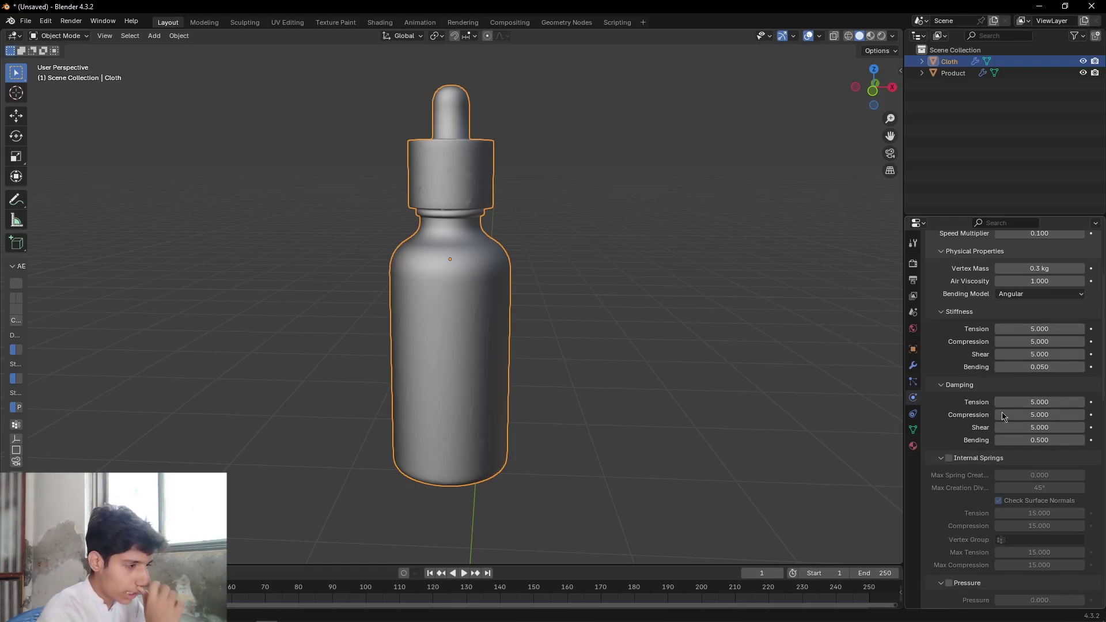
pyautogui.click(1034, 403)
pyautogui.click(1031, 416)
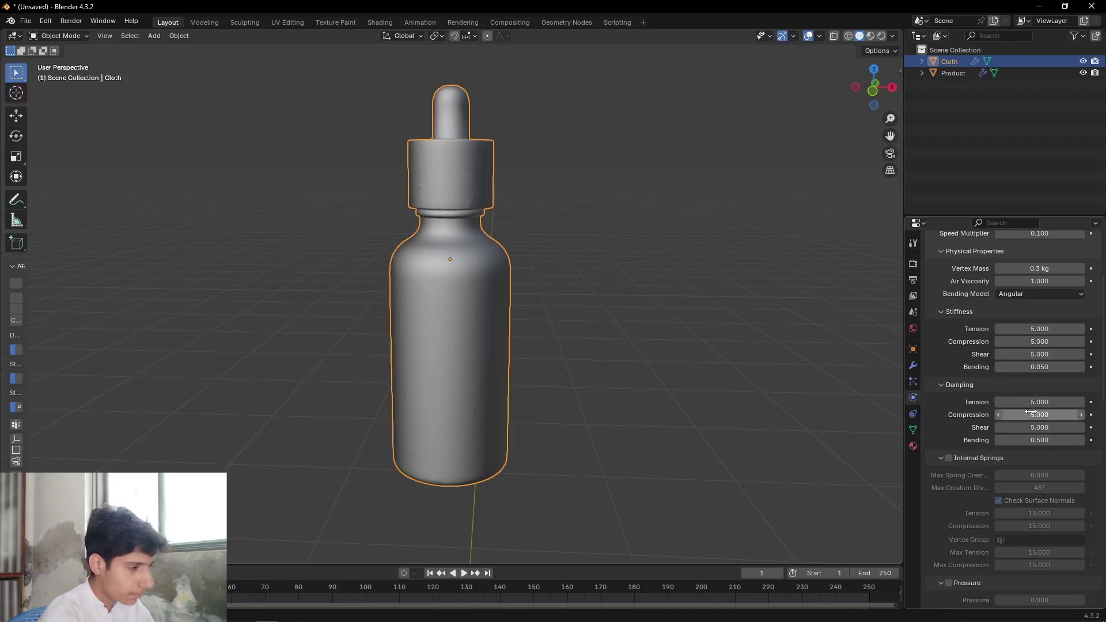
pyautogui.moveTo(1032, 403); pyautogui.dragTo(1032, 427)
pyautogui.write('0')
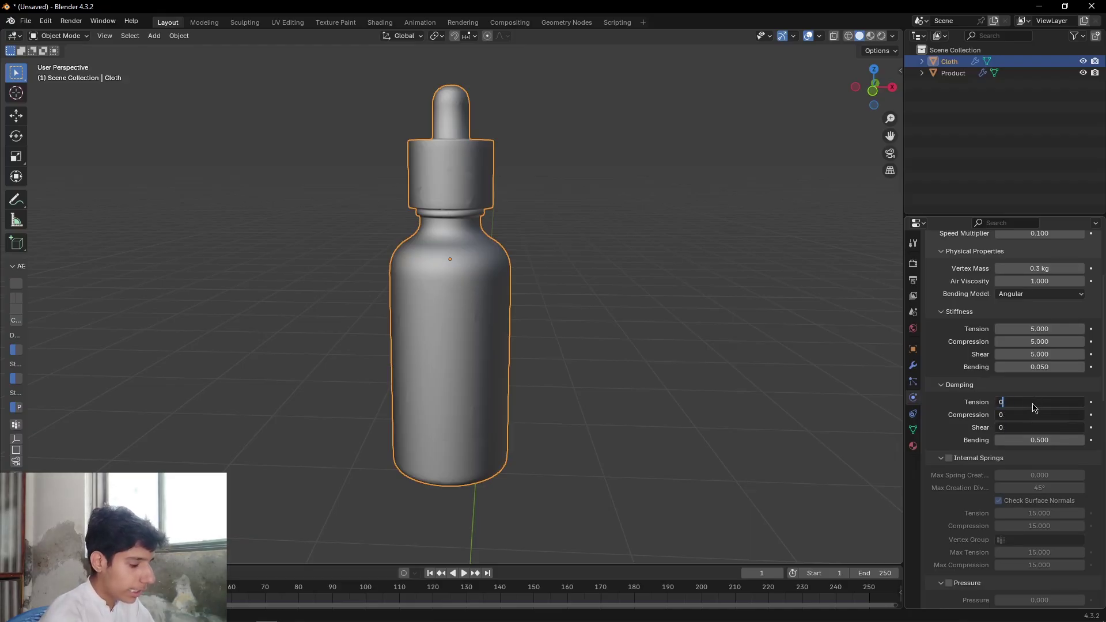
pyautogui.press('Return')
pyautogui.click(1040, 440)
pyautogui.press('BackSpace')
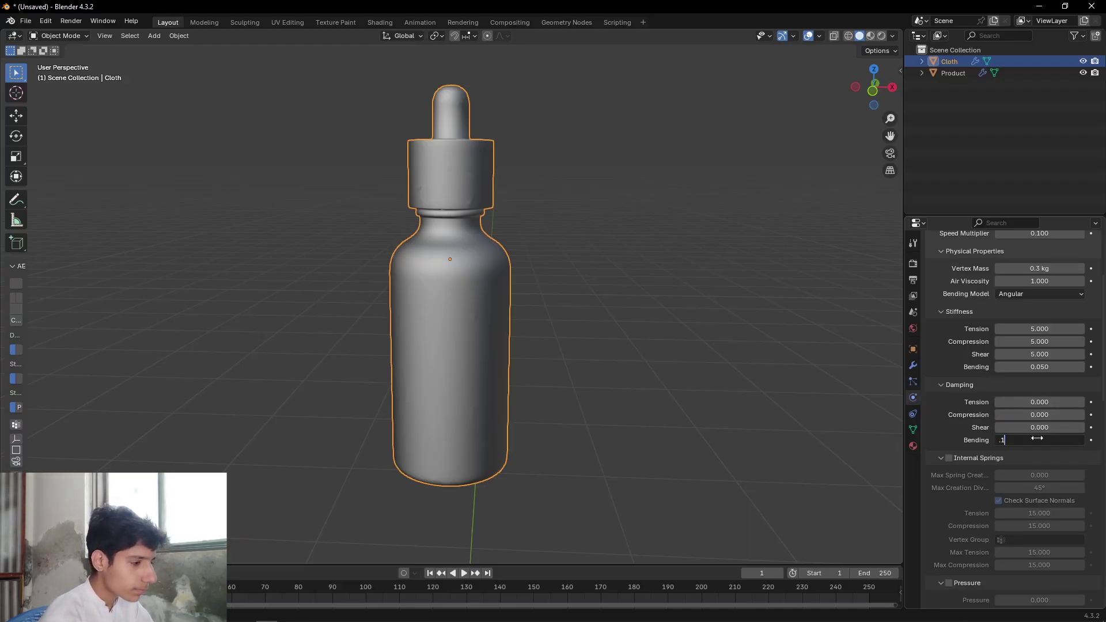
pyautogui.write('.1')
pyautogui.press('Return')
# - Enable self collisions in the Cloth object's collision settings
pyautogui.scroll(-11, 974, 396)
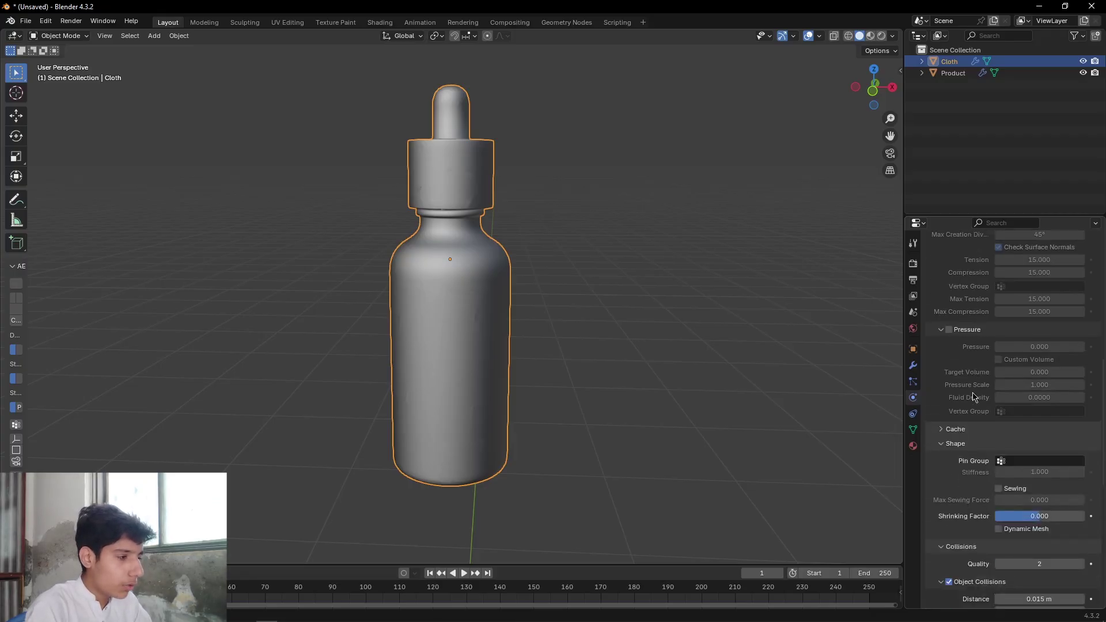
pyautogui.scroll(-4, 973, 396)
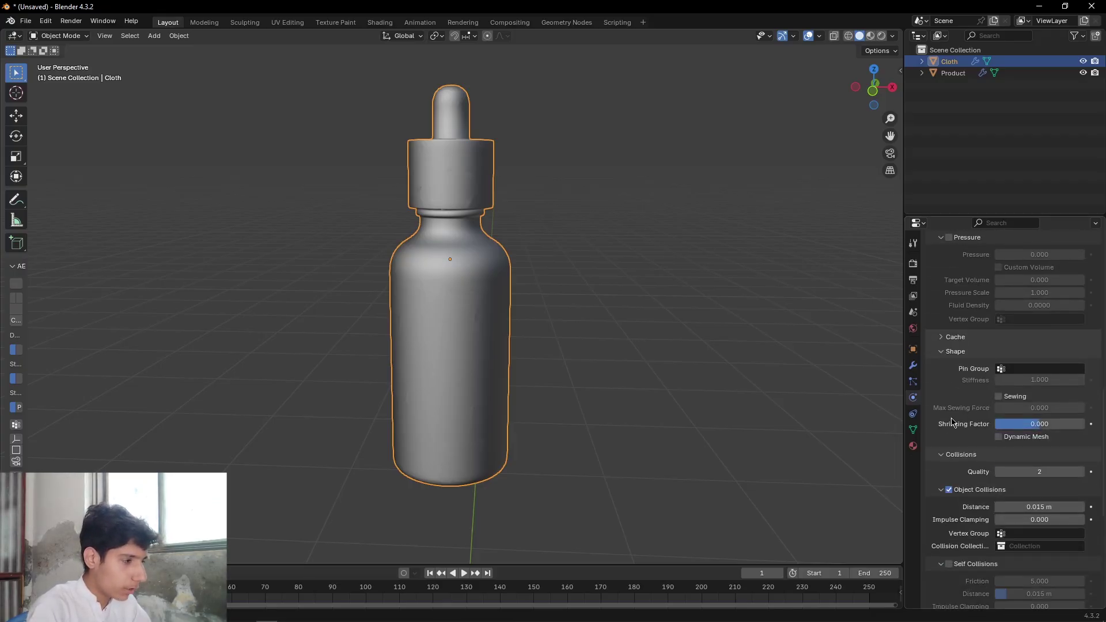
pyautogui.scroll(-3, 966, 459)
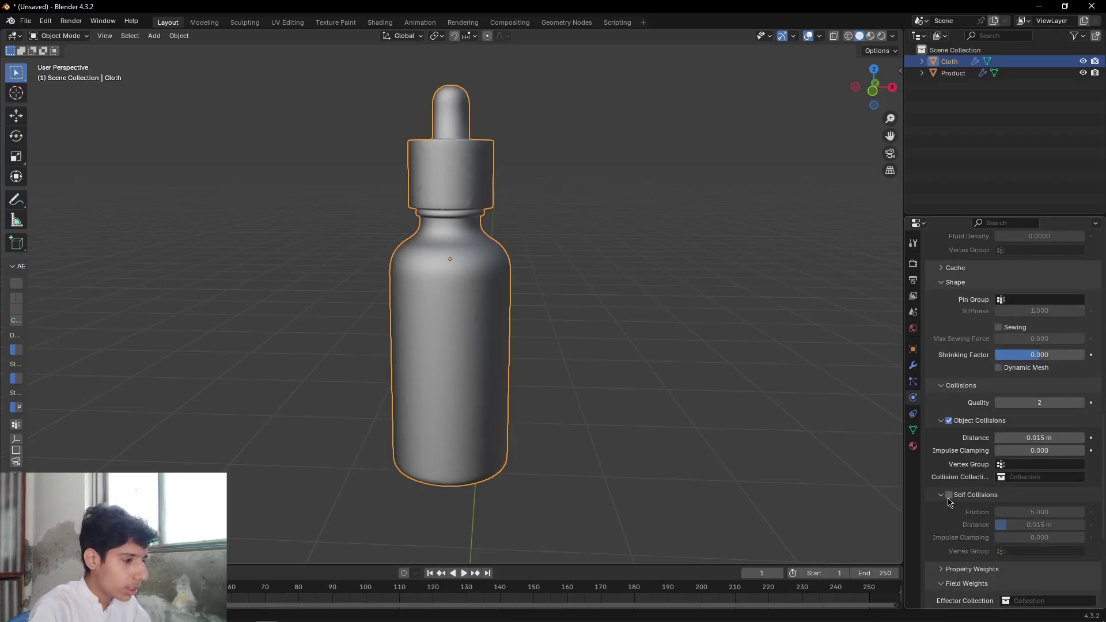
pyautogui.click(951, 495)
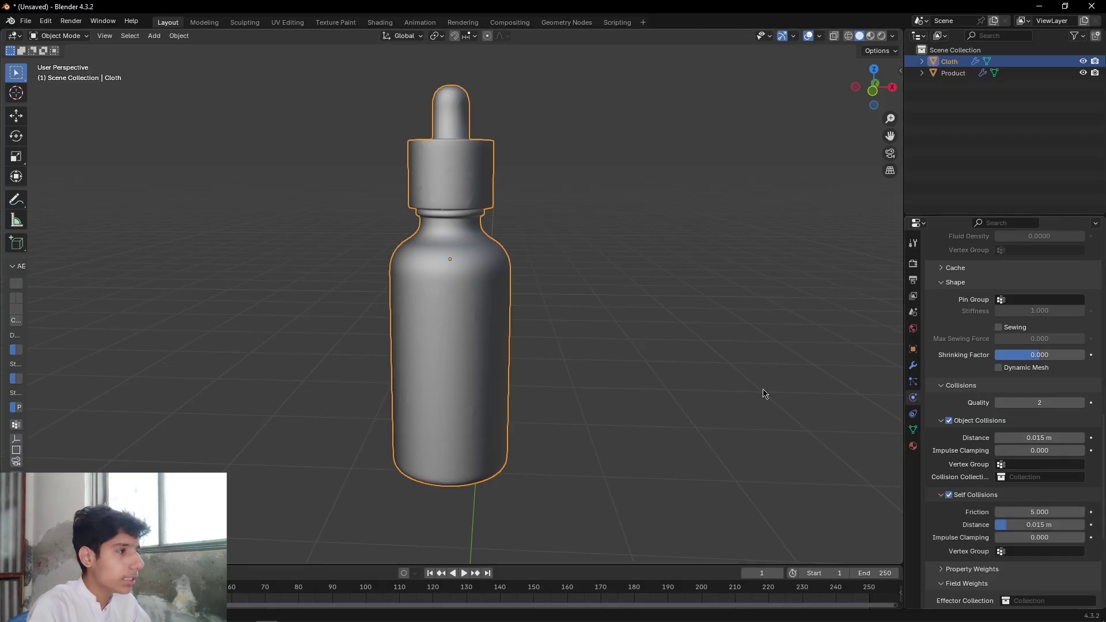
# - Create a vertex group on the Cloth mesh, assign all its vertices with weight 1, and return to Object Mode
pyautogui.hotkey('ctrl', 'Tab')
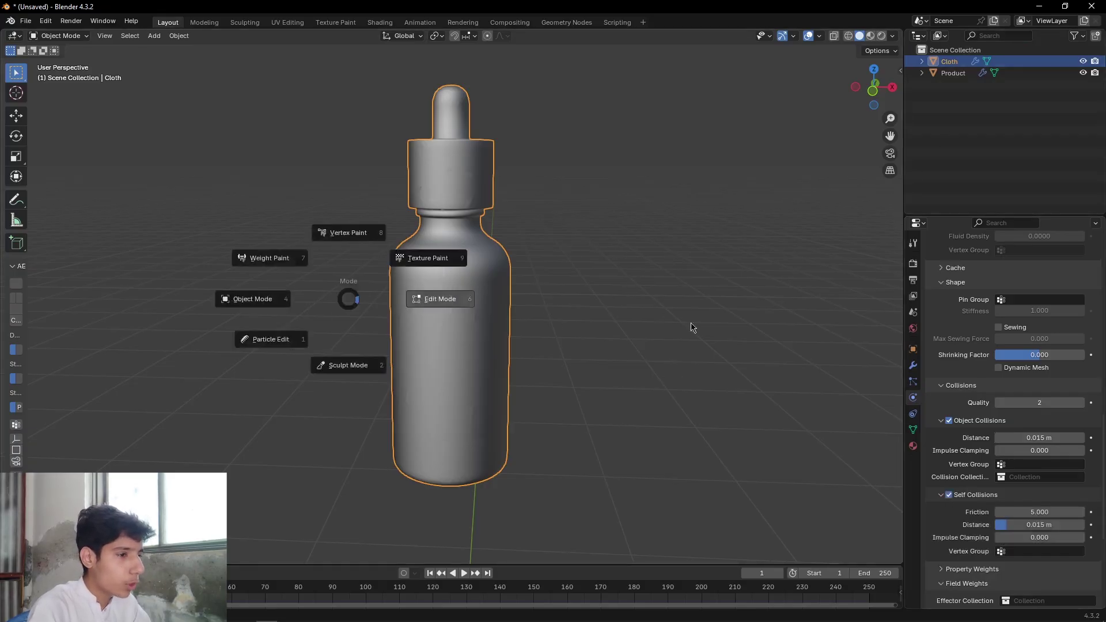
pyautogui.click(427, 296)
pyautogui.press('a')
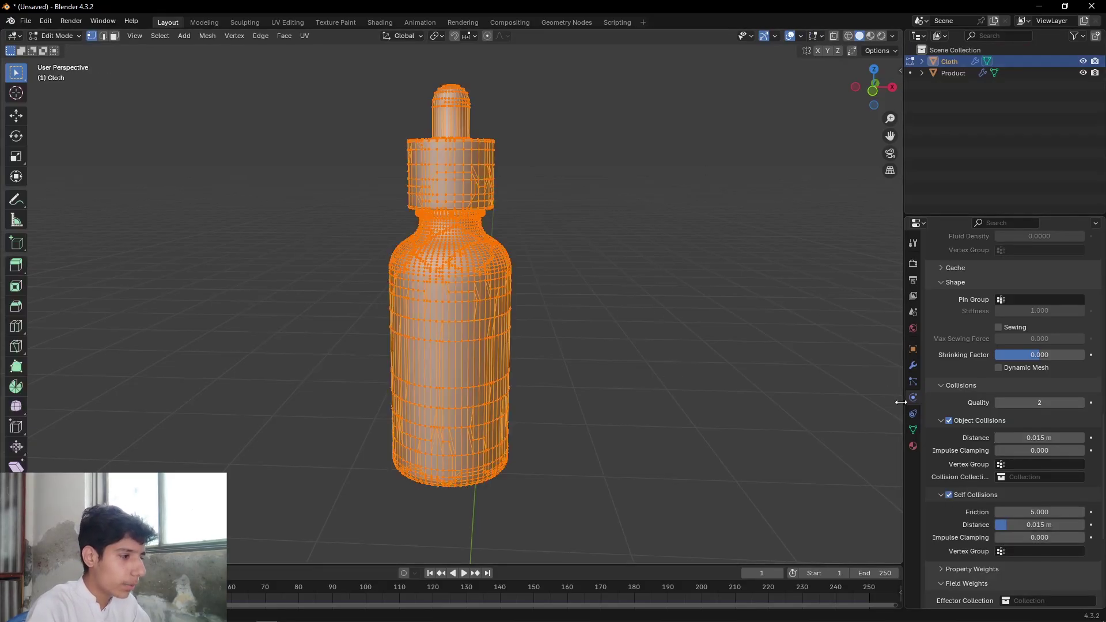
pyautogui.click(914, 431)
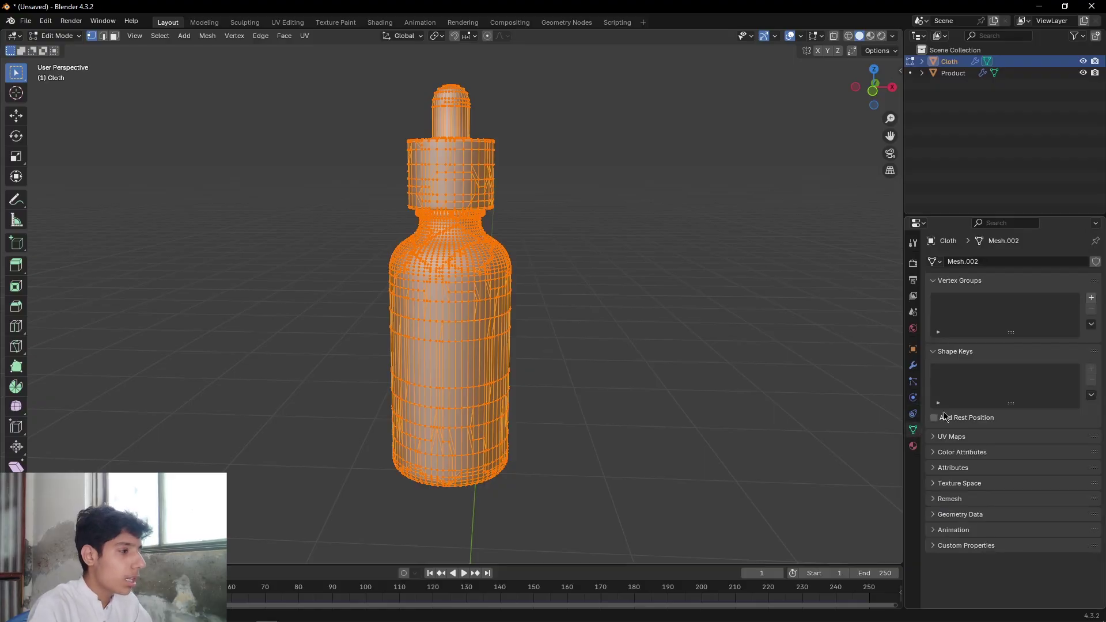
pyautogui.click(1092, 299)
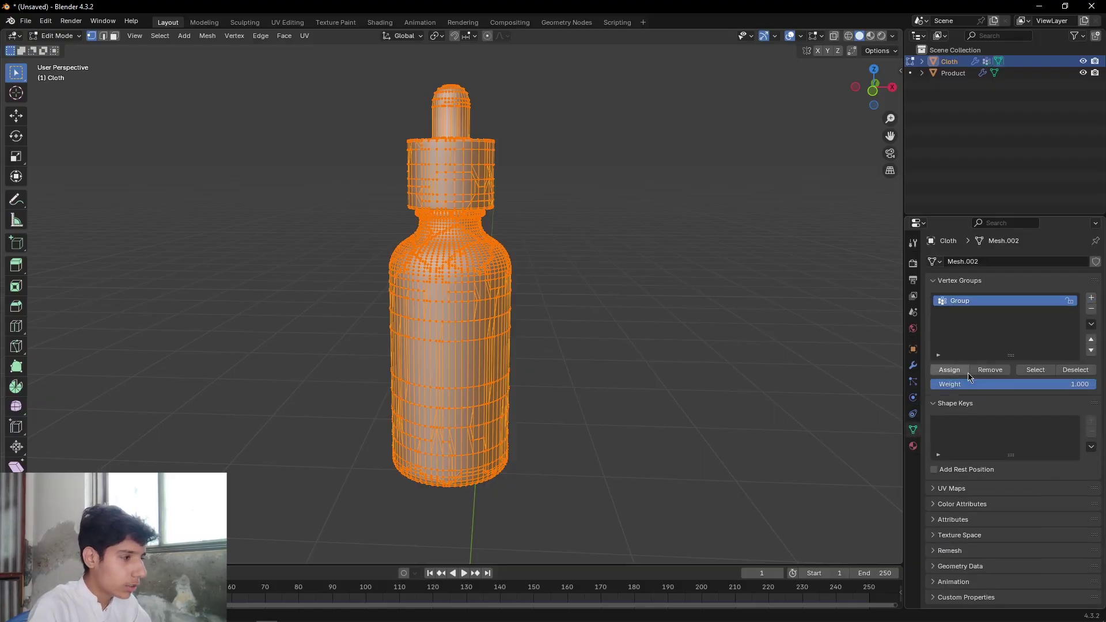
pyautogui.click(953, 373)
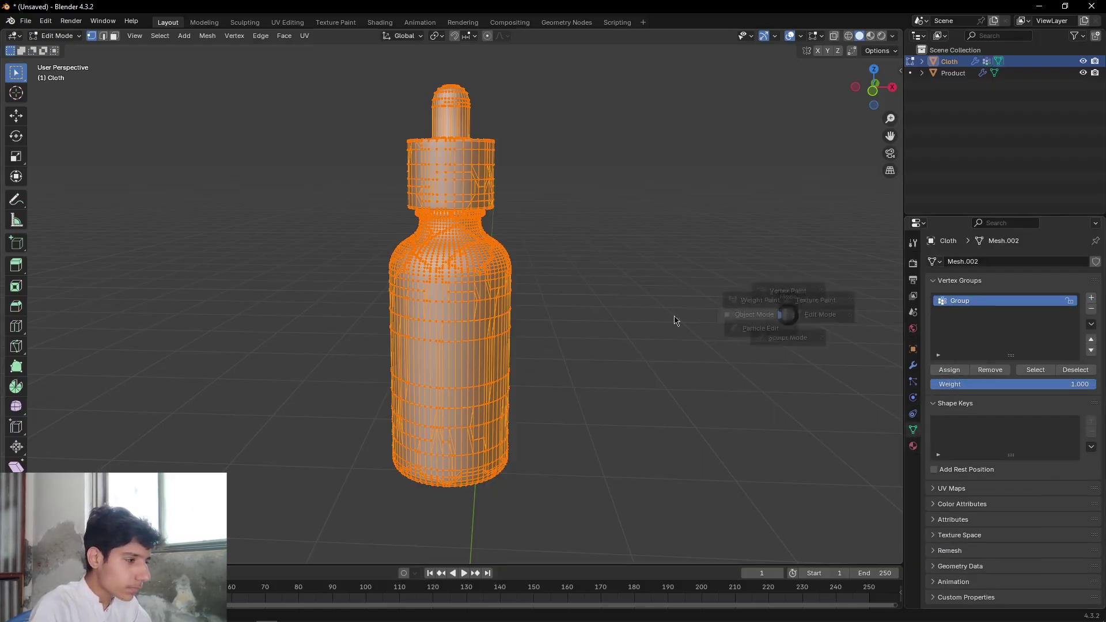
pyautogui.press('Tab')
# - Set the pin group in the cloth's shape settings to the vertex group Group
pyautogui.click(913, 399)
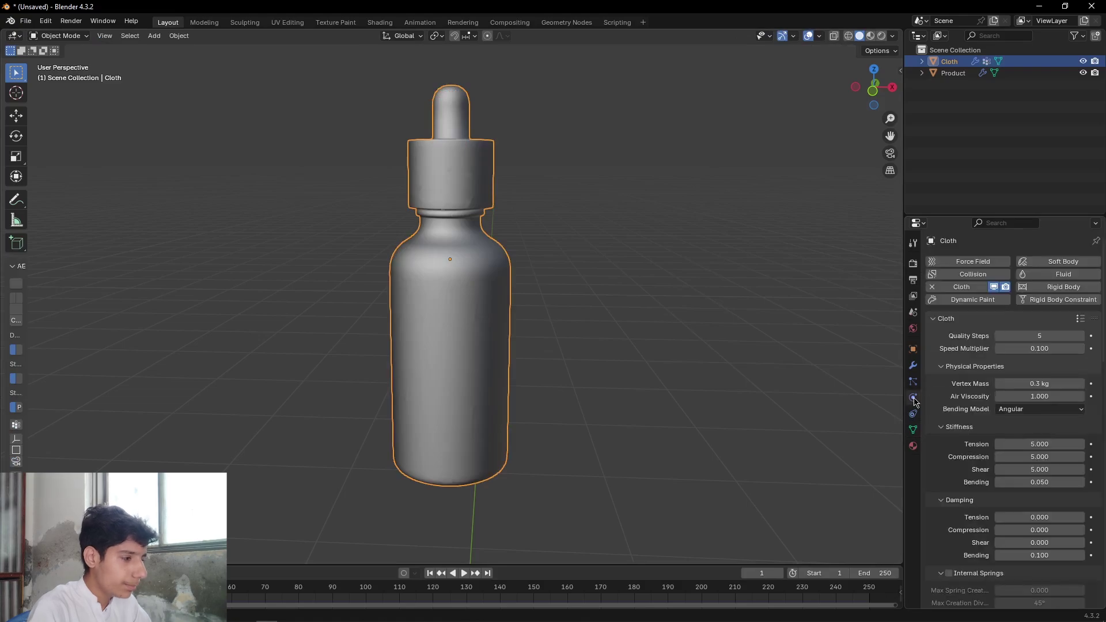
pyautogui.scroll(-15, 973, 426)
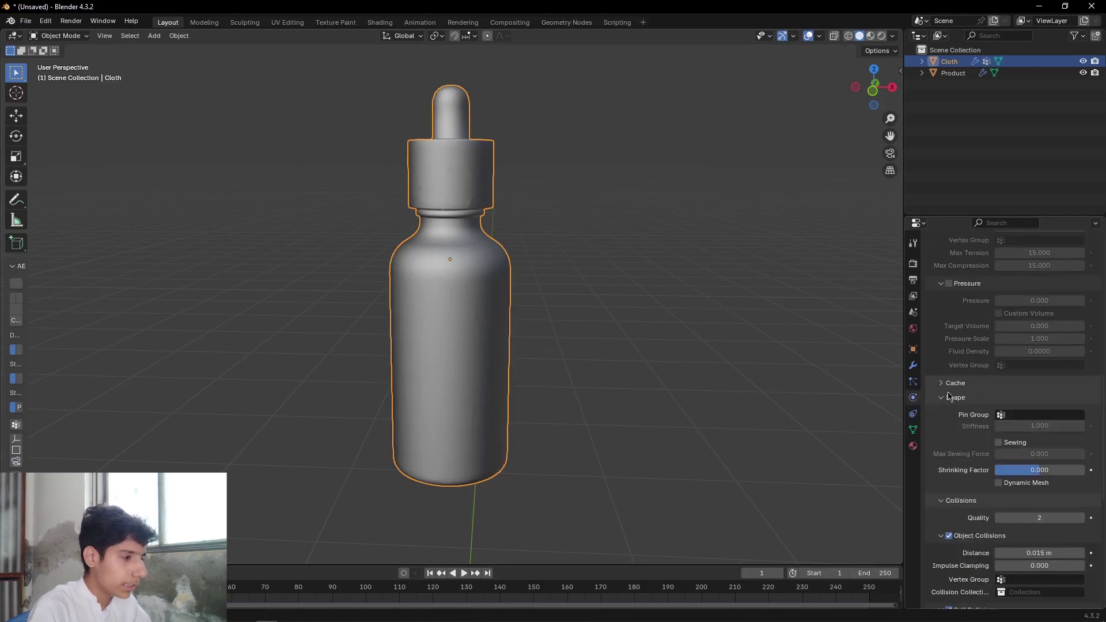
pyautogui.click(1032, 416)
pyautogui.click(1009, 428)
# - Change the gravity value in the cloth simulation's field weights
pyautogui.scroll(-3, 973, 435)
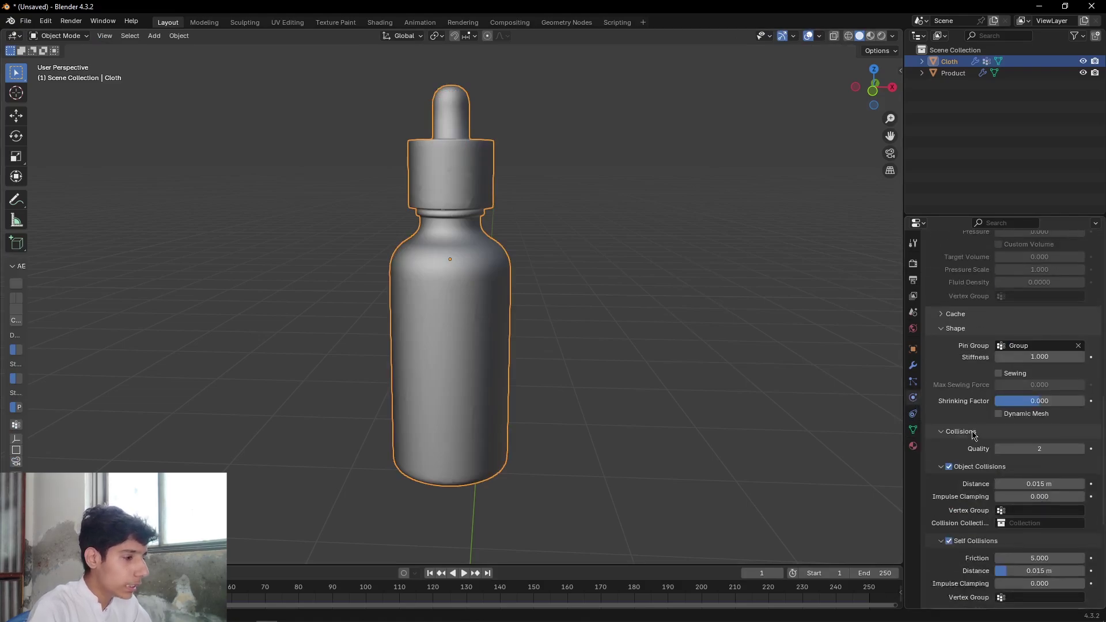
pyautogui.scroll(-8, 974, 435)
pyautogui.scroll(-2, 957, 426)
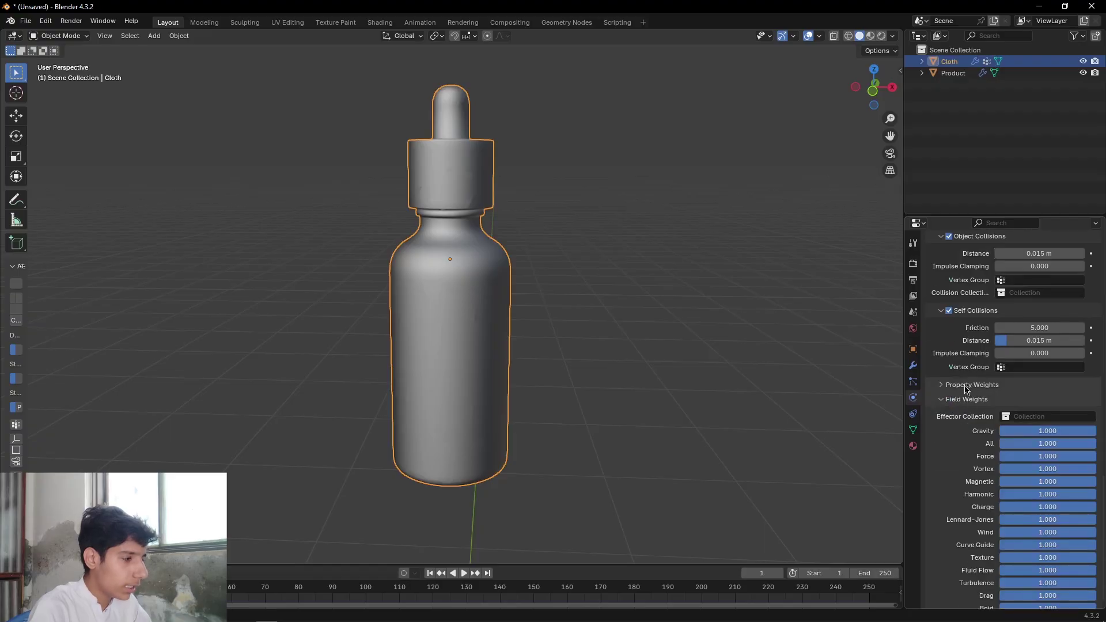
pyautogui.press('BackSpace')
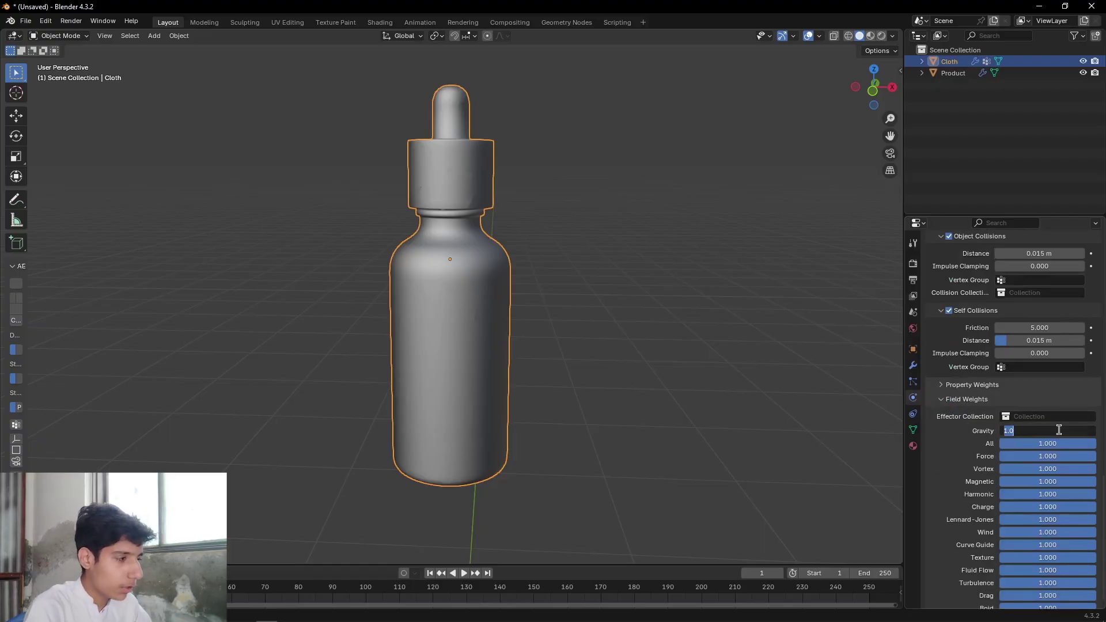
# - Add a Vertex Weight Proximity modifier to the Cloth object
pyautogui.scroll(20, 987, 452)
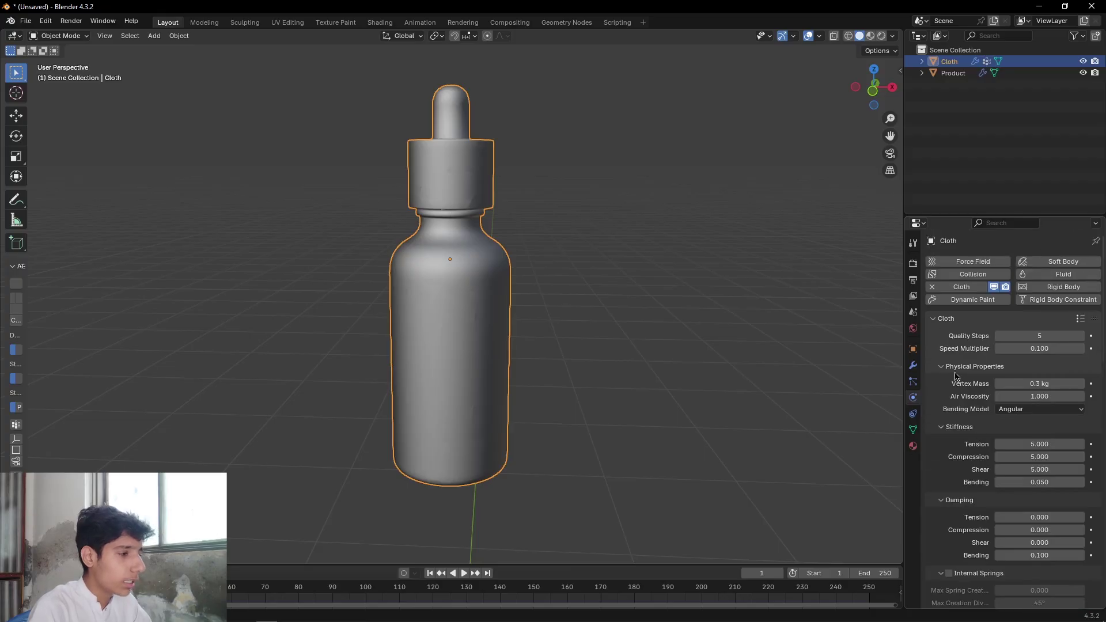
pyautogui.click(913, 366)
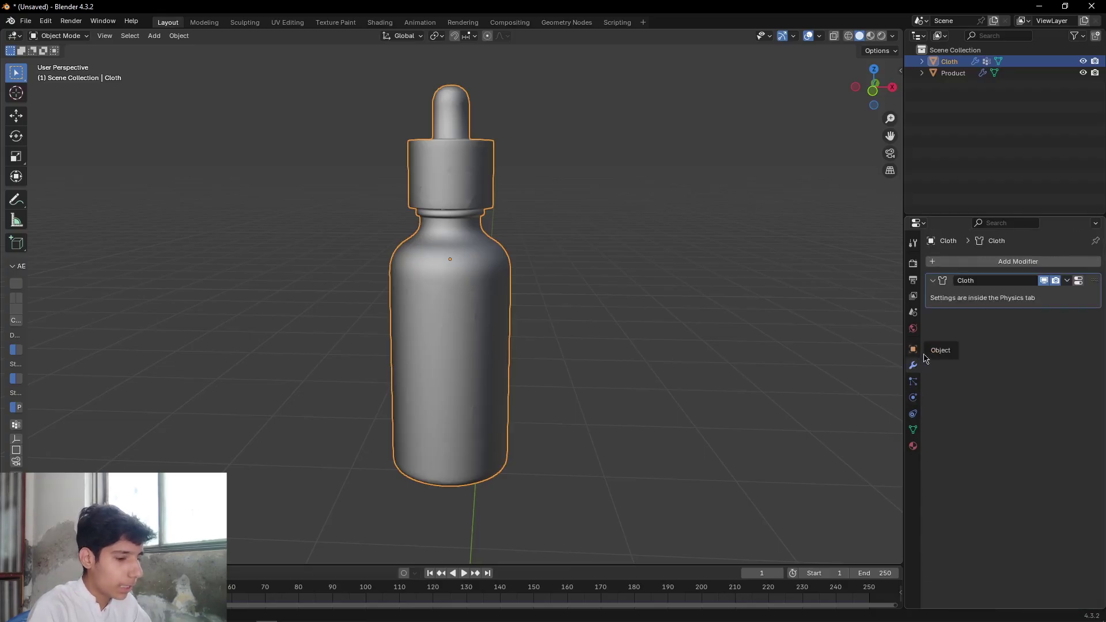
pyautogui.click(1012, 263)
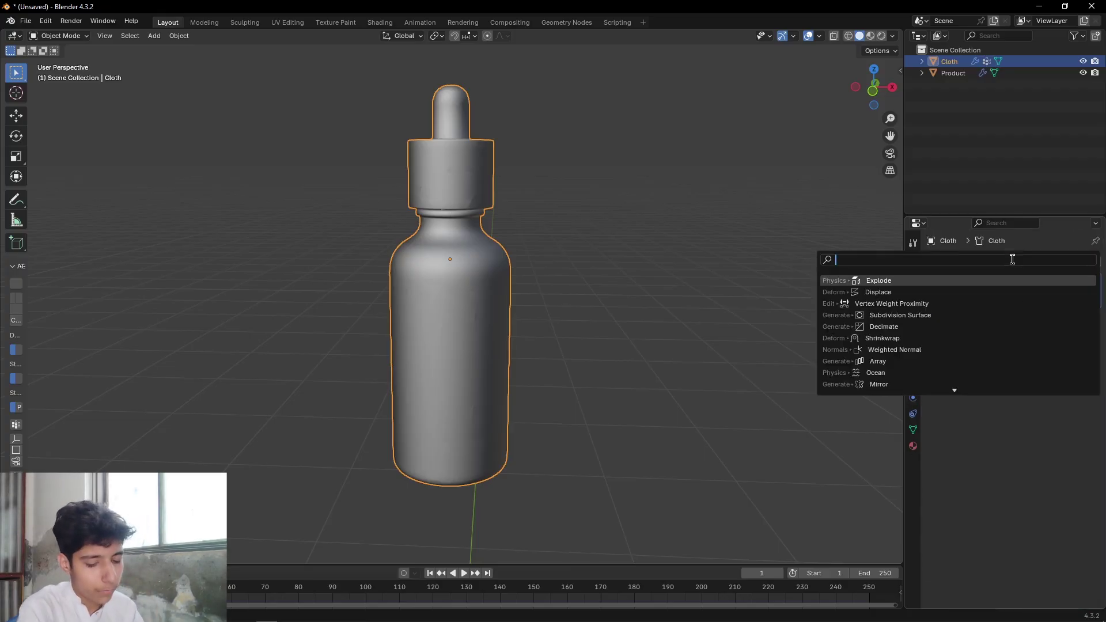
pyautogui.write('verte')
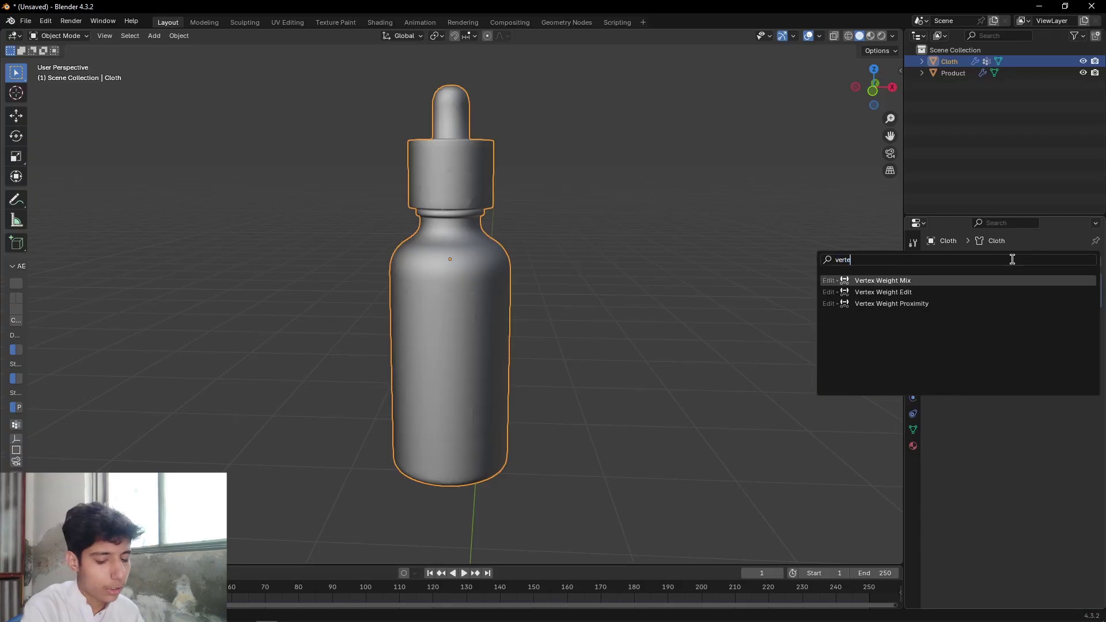
pyautogui.press('Down')
pyautogui.press('Down')
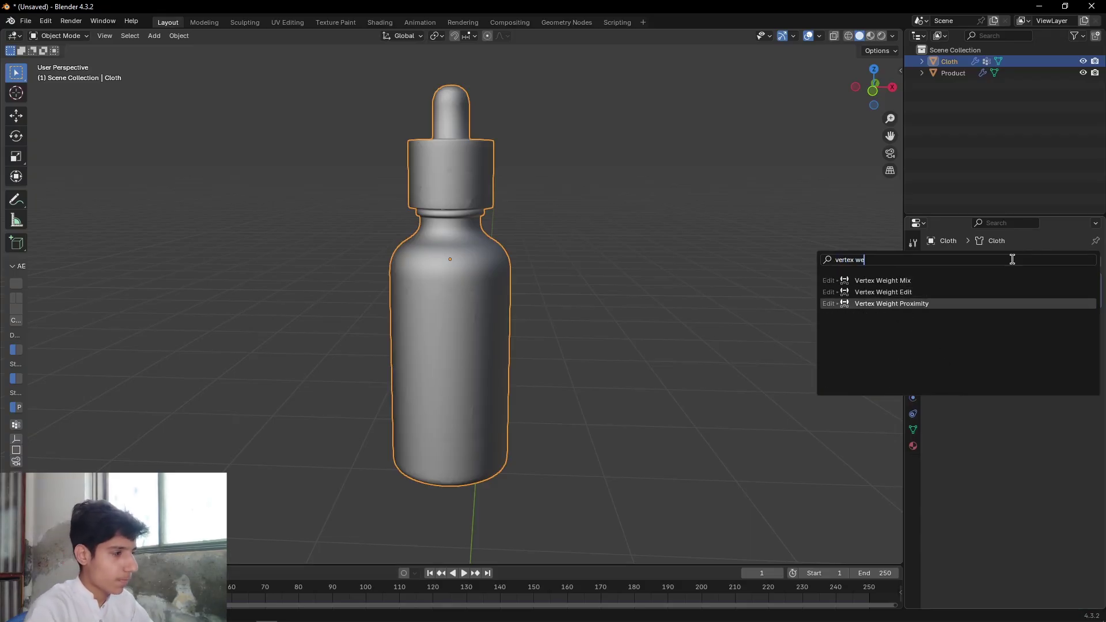
pyautogui.press('Return')
# - Set the proximity modifier's vertex group to Group and move the modifier above the Cloth modifier in the stack
pyautogui.click(1015, 338)
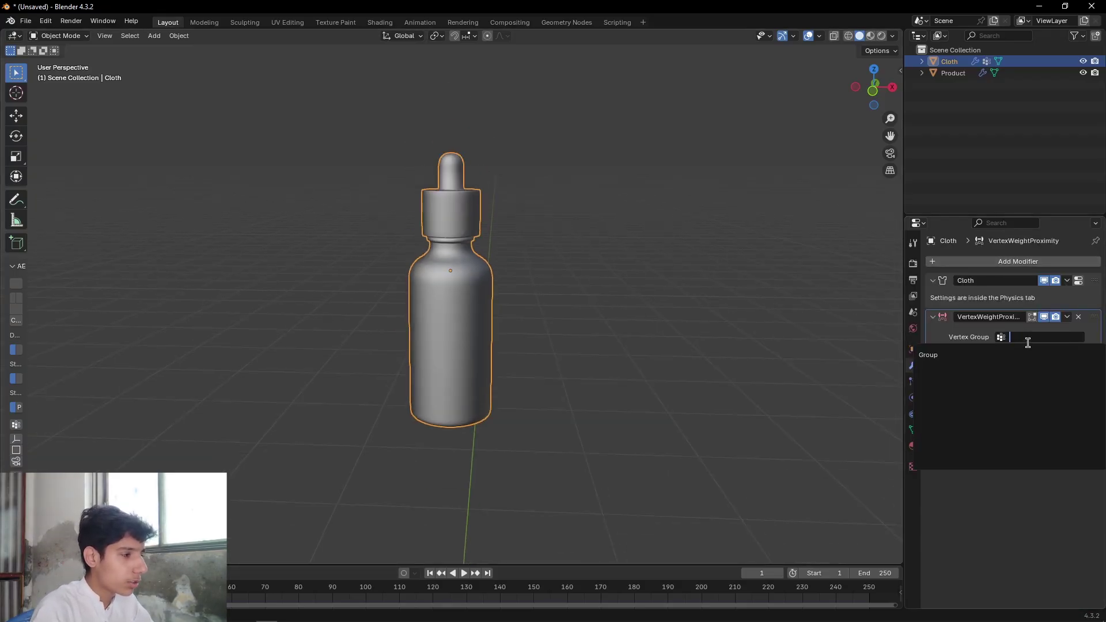
pyautogui.click(1021, 353)
pyautogui.moveTo(1094, 316); pyautogui.dragTo(1086, 272)
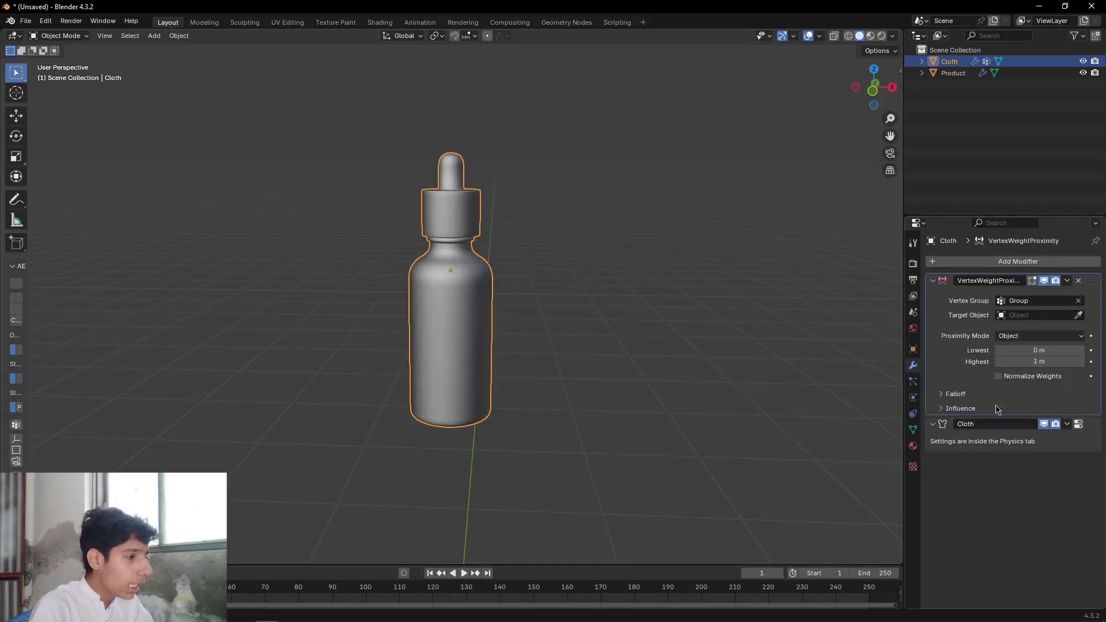
# - Set the proximity modifier's mode to Geometry with the Vertex option and its falloff type to Smooth
pyautogui.click(1024, 336)
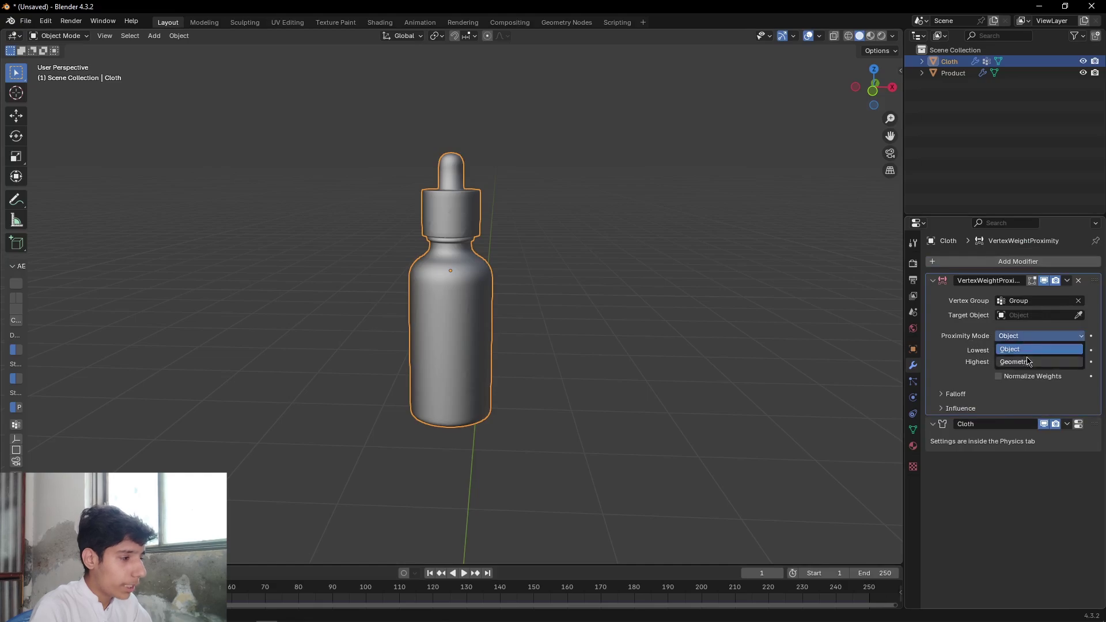
pyautogui.click(1028, 362)
pyautogui.click(953, 410)
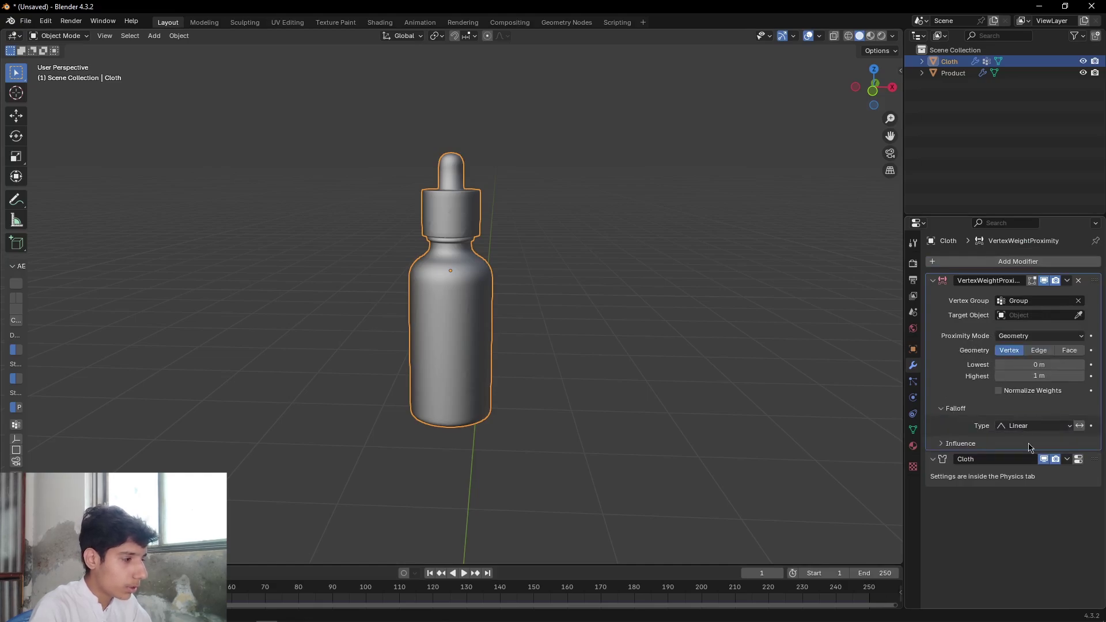
pyautogui.click(1031, 425)
pyautogui.click(1024, 477)
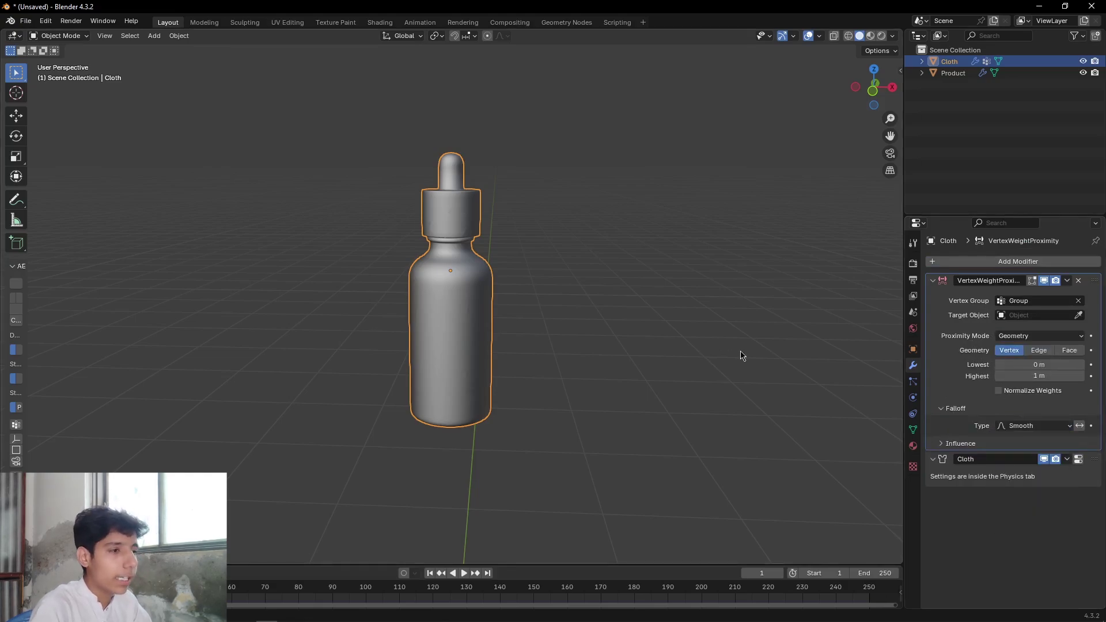
# - Add a sphere empty at the world origin
pyautogui.click(621, 218)
pyautogui.scroll(-5, 621, 218)
pyautogui.hotkey('shift', 'a')
pyautogui.moveTo(518, 180)
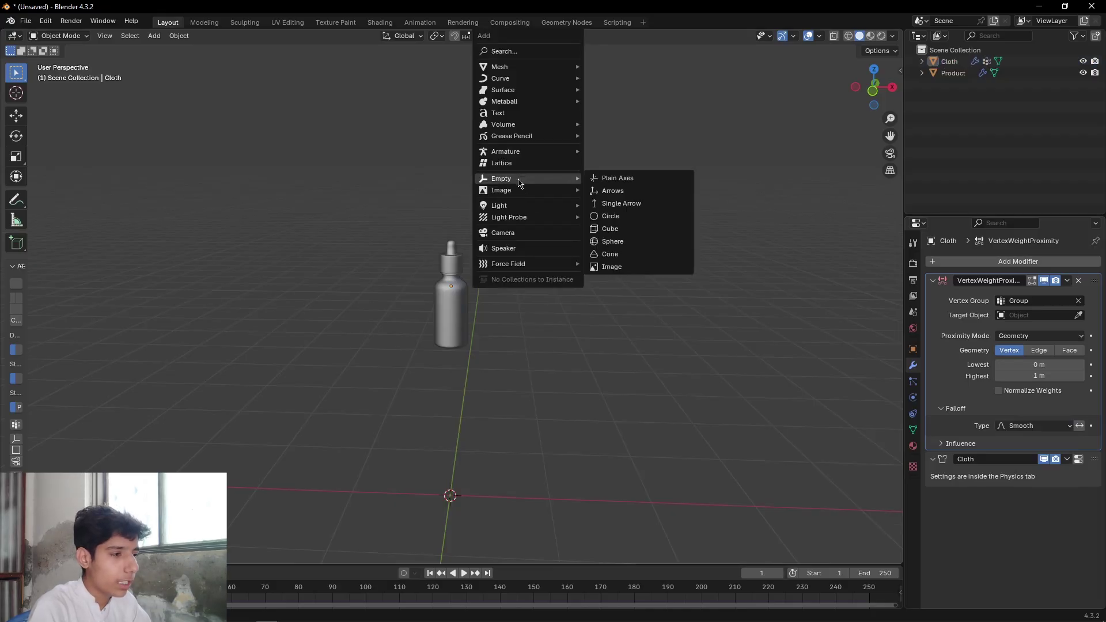
pyautogui.click(634, 240)
# - Move the empty in the front view to about X -1.47 m, Z 3.06 m and keyframe its transforms at frame 1
pyautogui.press('KP_1')
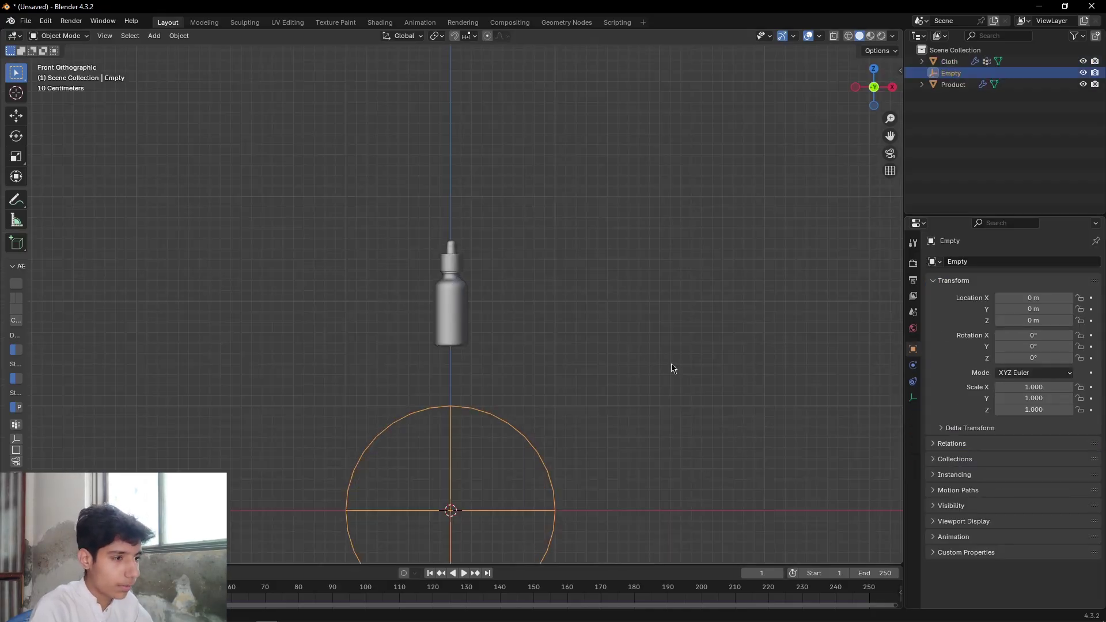
pyautogui.press('g')
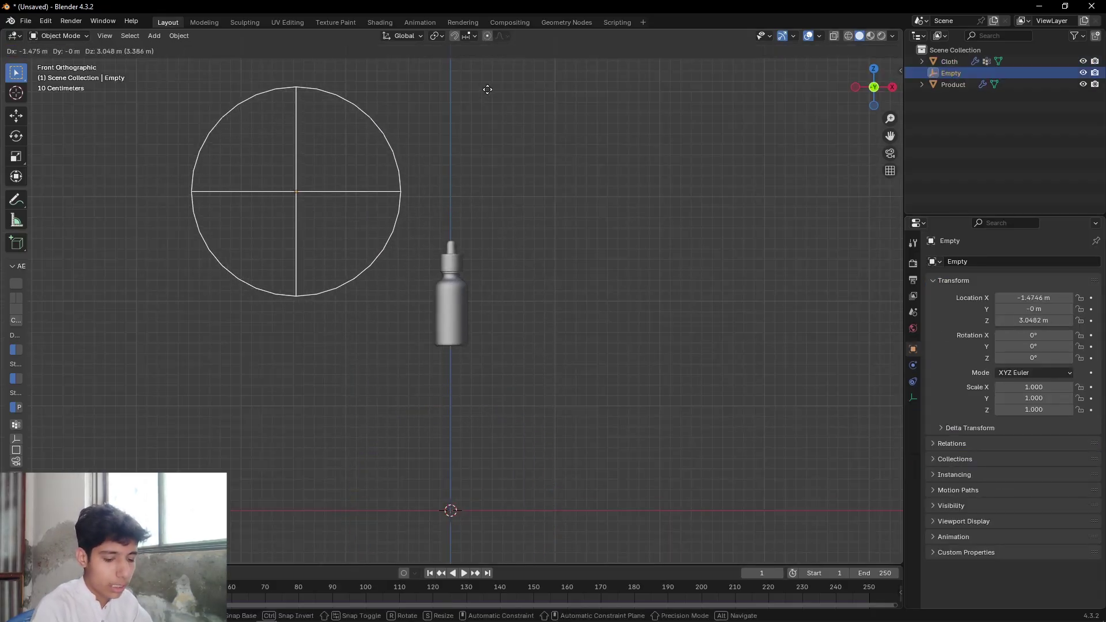
pyautogui.click(488, 94)
pyautogui.press('i')
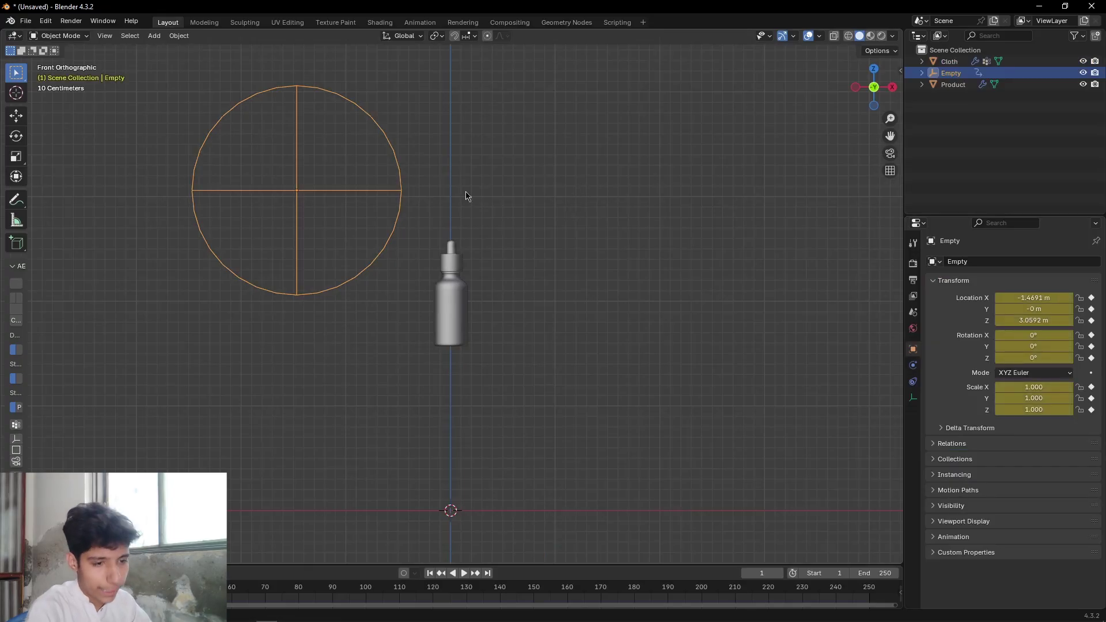
# - Turn off the Cloth modifier's viewport display on the cloth shell
pyautogui.click(444, 299)
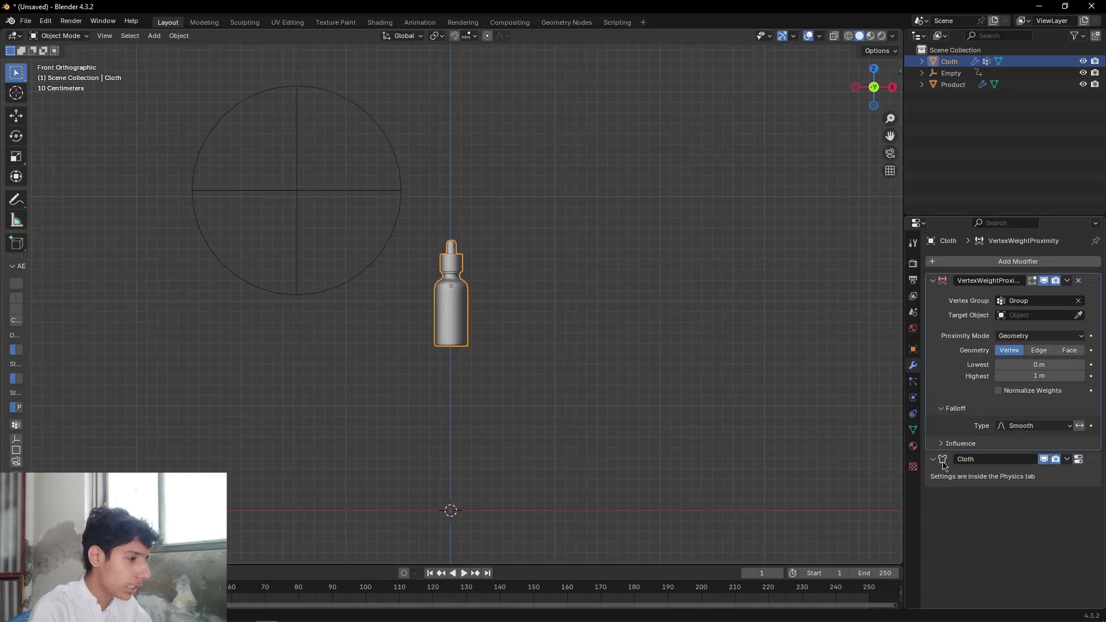
pyautogui.click(1044, 459)
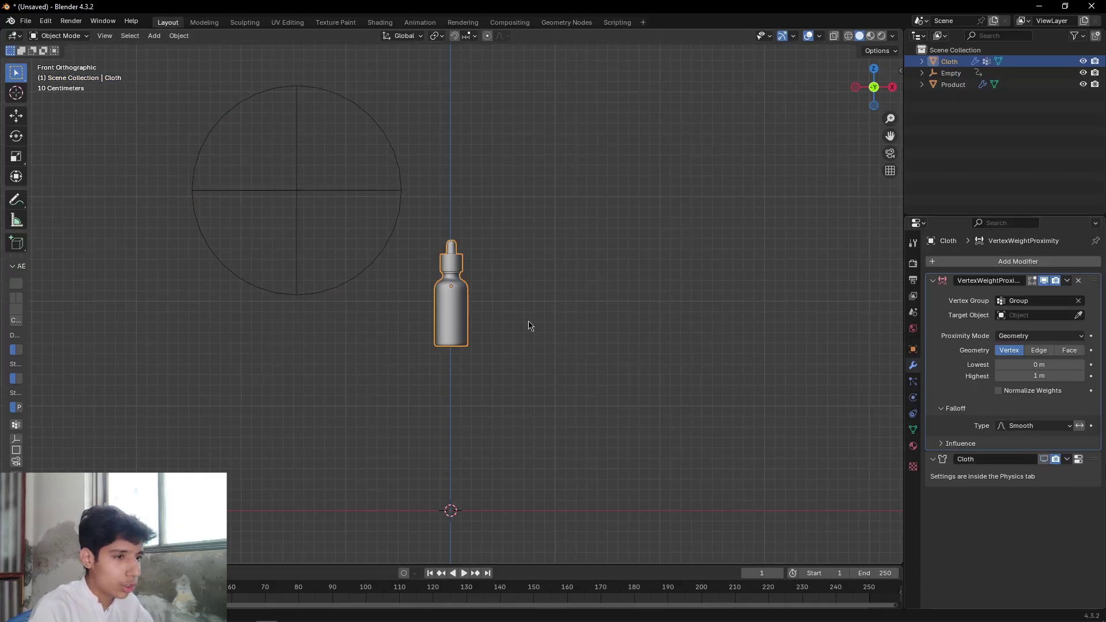
# - At frame 150, move the empty over the bottle to about X 0.017 m, Z 2.06 m and keyframe its transforms
pyautogui.click(336, 190)
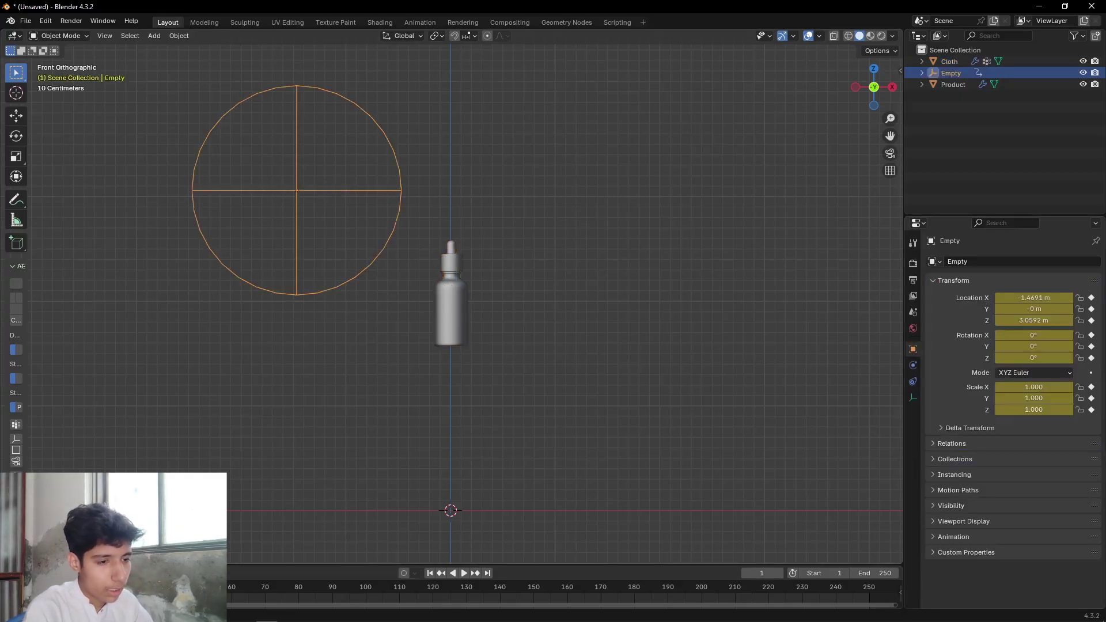
pyautogui.moveTo(323, 566); pyautogui.dragTo(324, 513)
pyautogui.press('space')
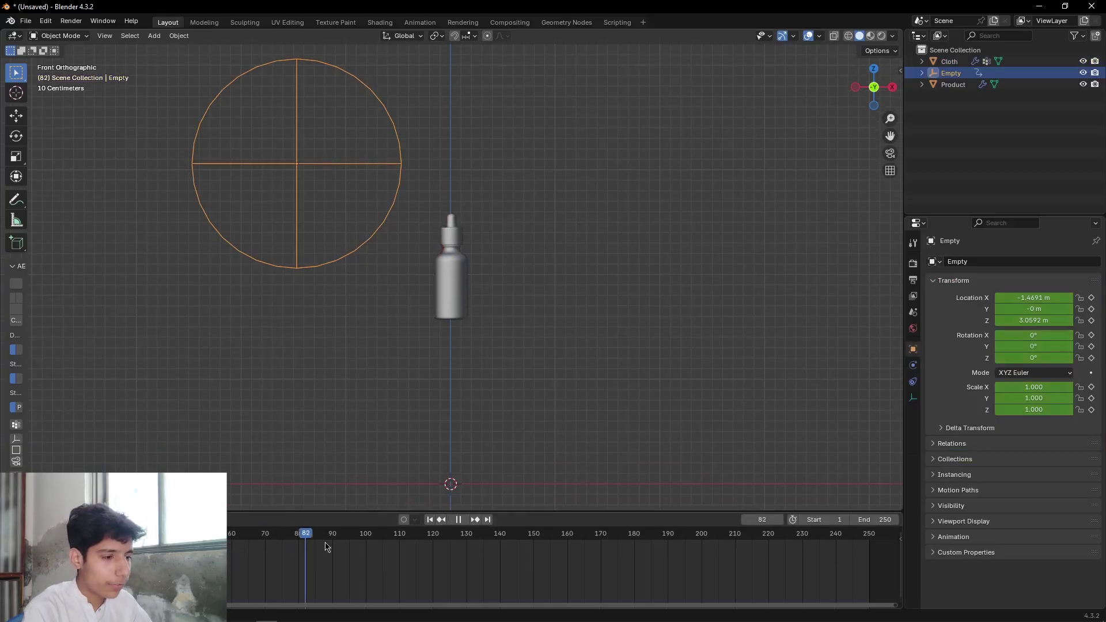
pyautogui.moveTo(449, 550); pyautogui.dragTo(533, 551)
pyautogui.press('space')
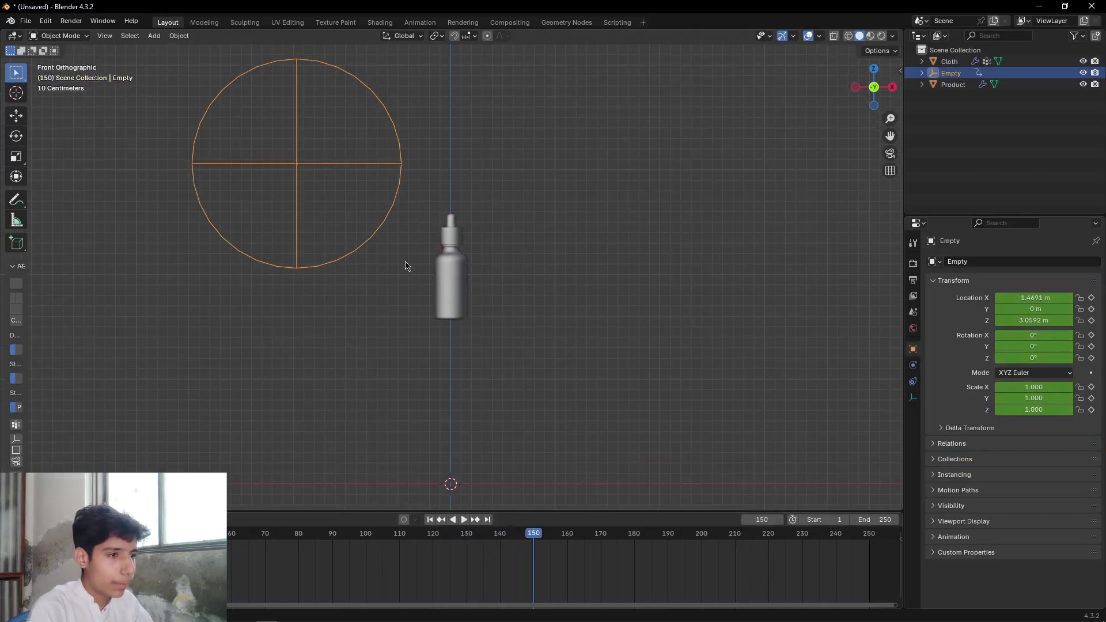
pyautogui.press('g')
pyautogui.click(524, 357)
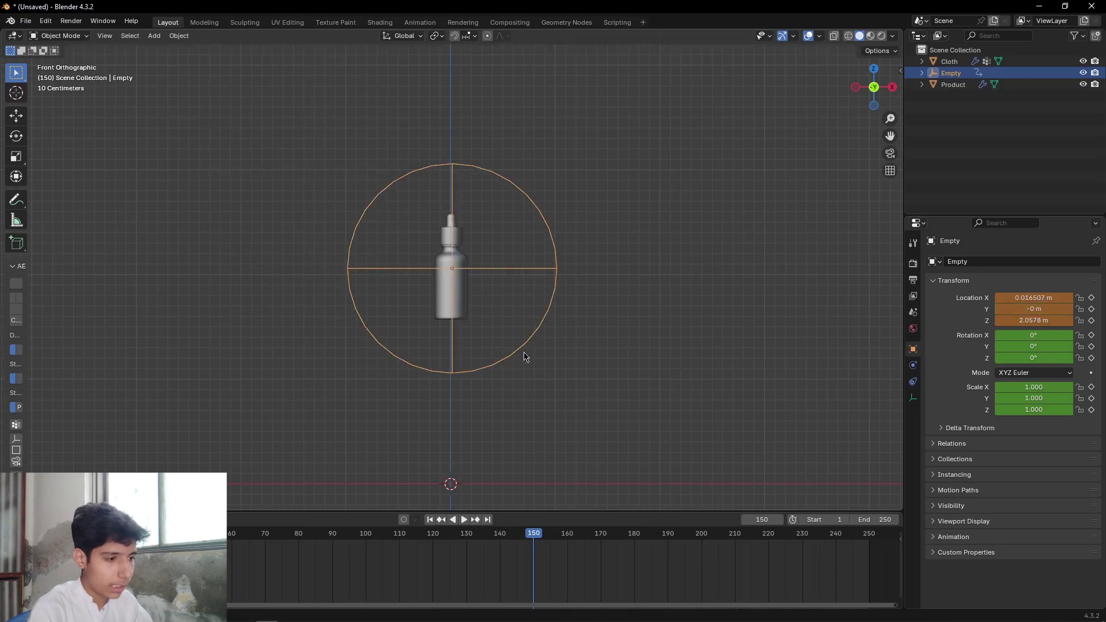
pyautogui.press('i')
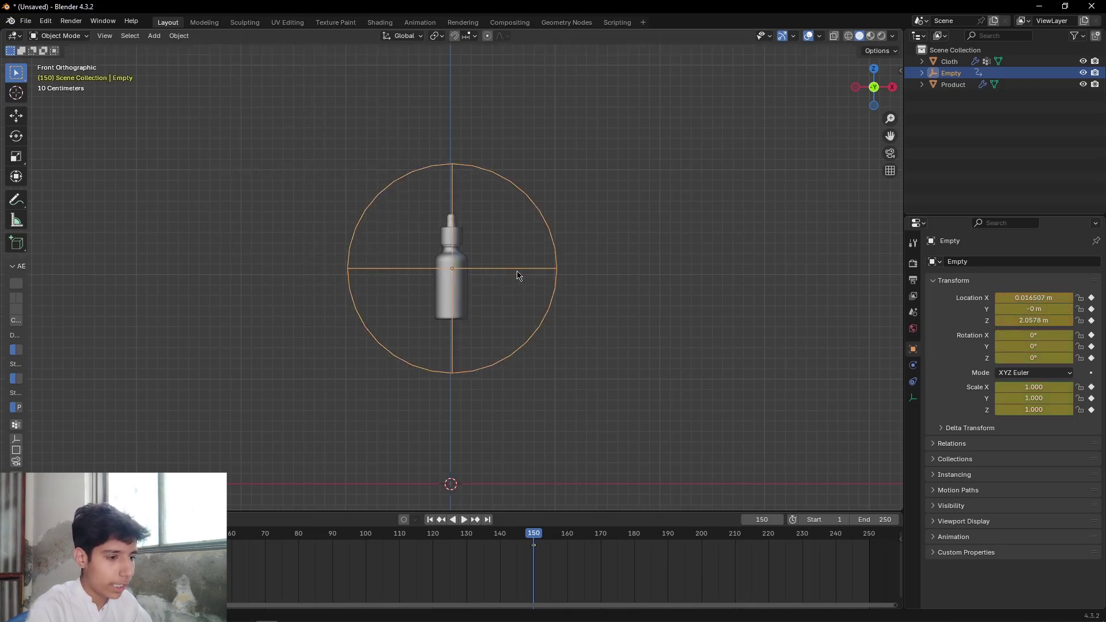
# - Return to frame 1 and set the sphere empty as the target object of the cloth's Vertex Weight Proximity modifier
pyautogui.click(430, 520)
pyautogui.click(521, 358)
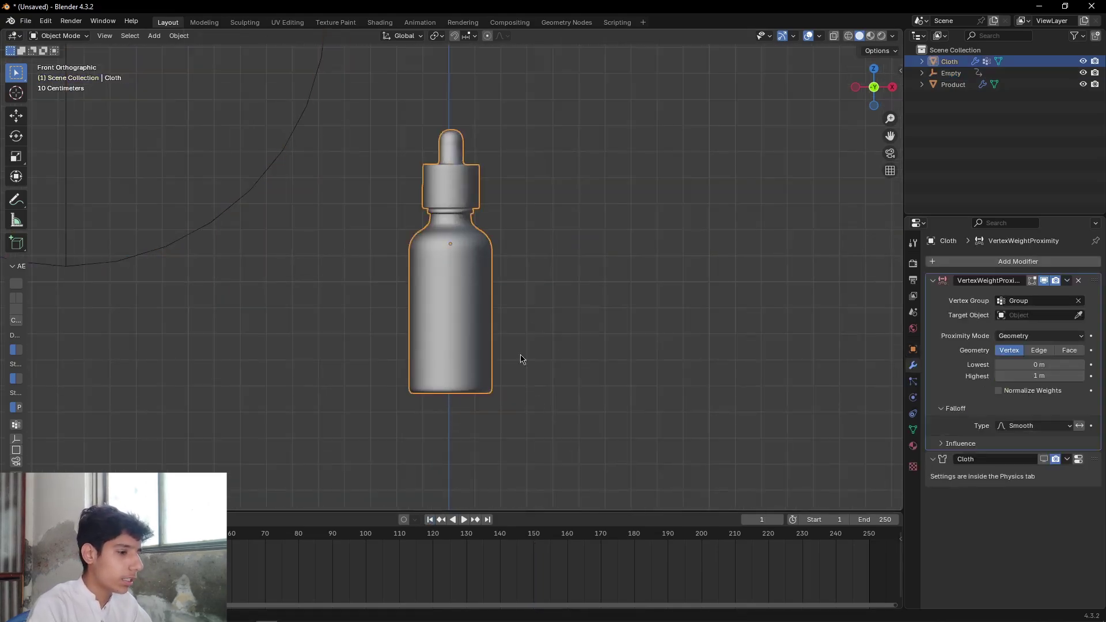
pyautogui.click(636, 508)
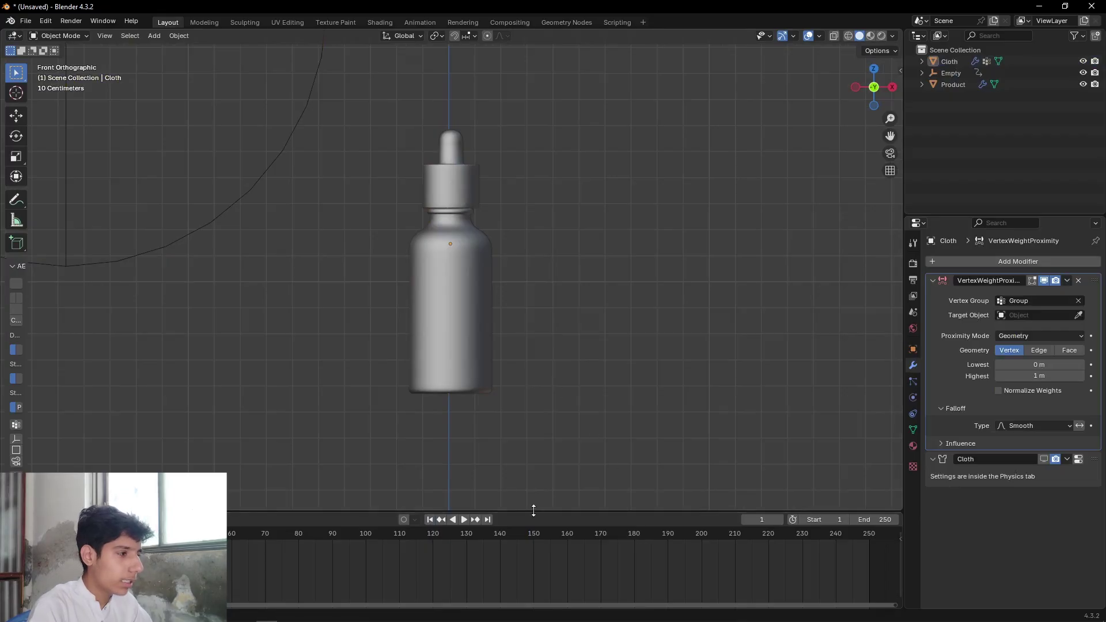
pyautogui.moveTo(534, 511); pyautogui.dragTo(535, 548)
pyautogui.scroll(-2, 547, 481)
pyautogui.keyDown('shift'); pyautogui.moveTo(535, 369); pyautogui.dragTo(771, 476, button='middle'); pyautogui.keyUp('shift')
pyautogui.click(1078, 315)
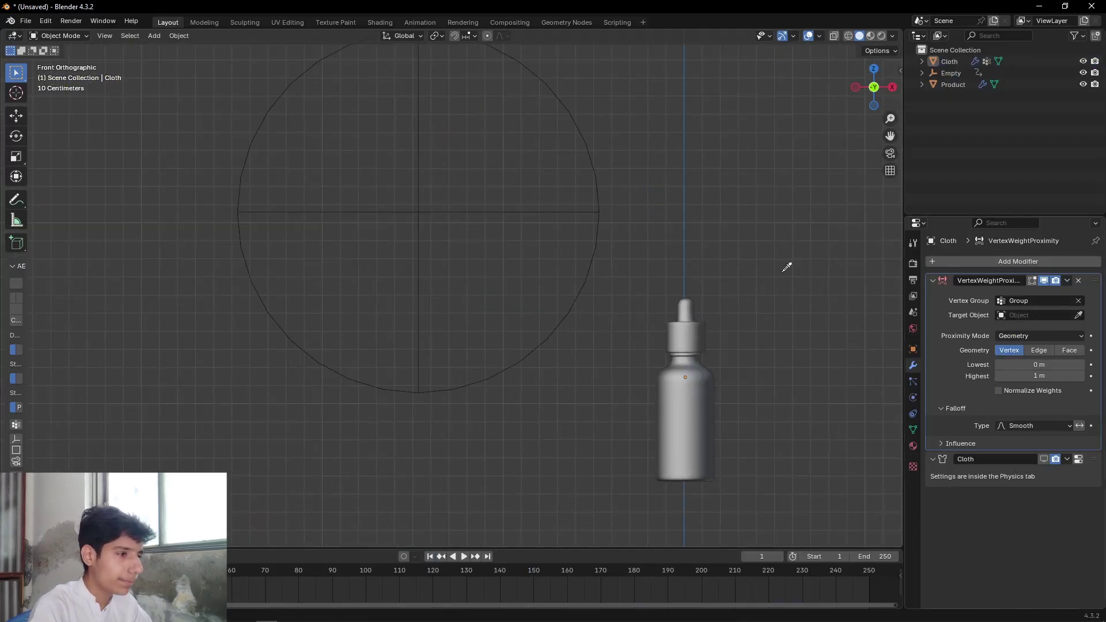
pyautogui.click(571, 203)
# - Switch the cloth to Weight Paint mode and play the animation to about frame 65 to preview the proximity weights
pyautogui.keyDown('shift'); pyautogui.moveTo(716, 257); pyautogui.dragTo(513, 202, button='middle'); pyautogui.keyUp('shift')
pyautogui.scroll(1, 653, 392)
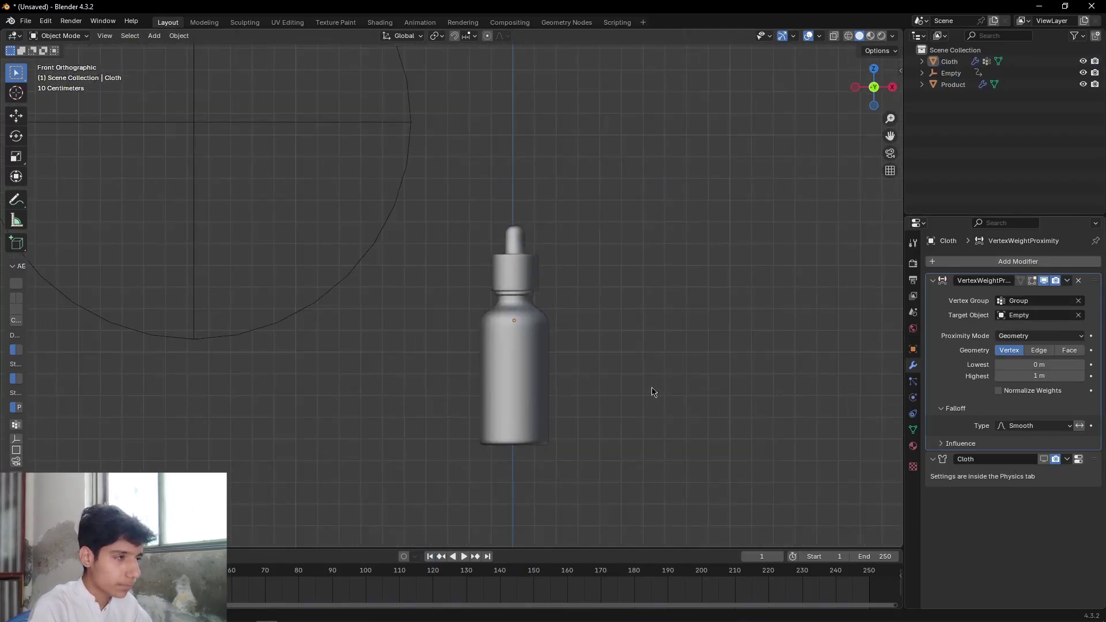
pyautogui.keyDown('shift'); pyautogui.moveTo(652, 388); pyautogui.dragTo(628, 367, button='middle'); pyautogui.keyUp('shift')
pyautogui.click(959, 63)
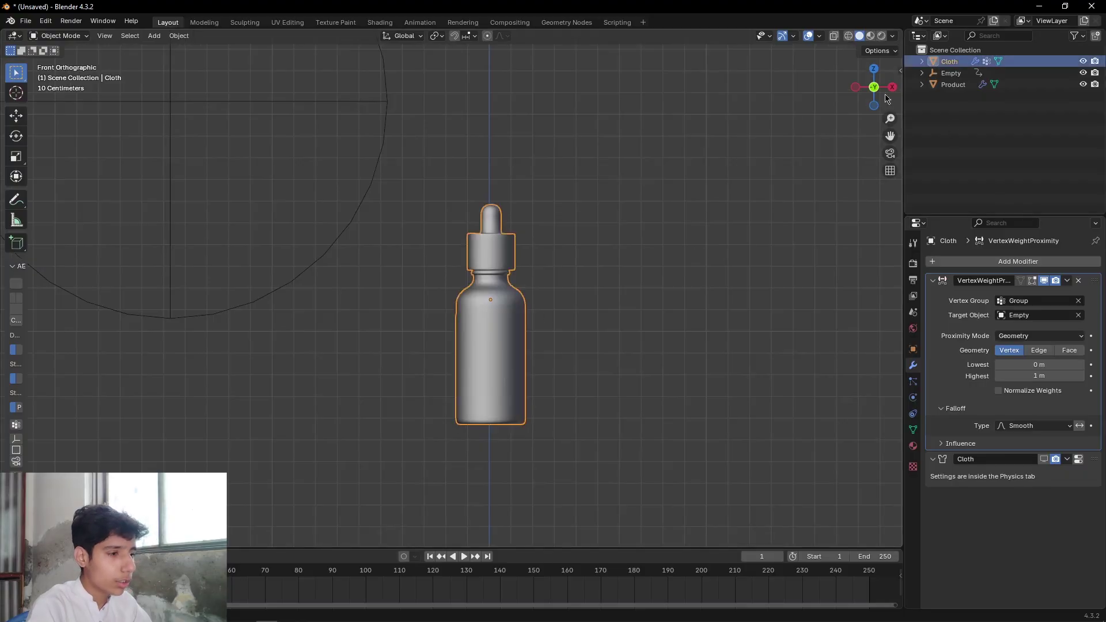
pyautogui.scroll(2, 602, 337)
pyautogui.keyDown('shift'); pyautogui.moveTo(741, 402); pyautogui.dragTo(681, 360, button='middle'); pyautogui.keyUp('shift')
pyautogui.hotkey('ctrl', 'Tab')
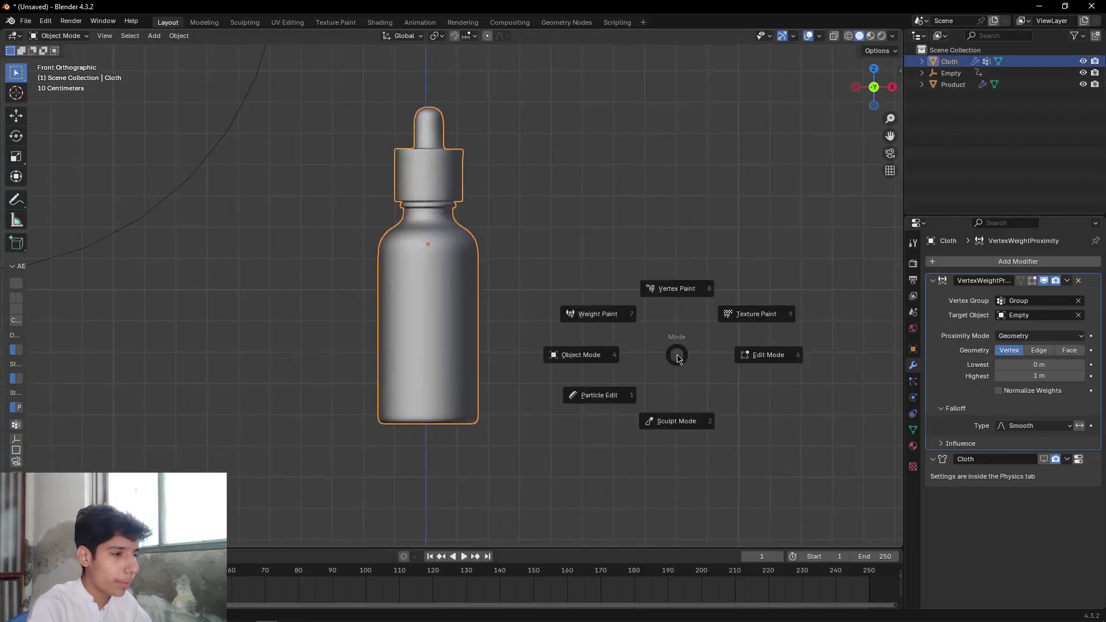
pyautogui.click(514, 271)
pyautogui.scroll(1, 621, 339)
pyautogui.scroll(-3, 617, 328)
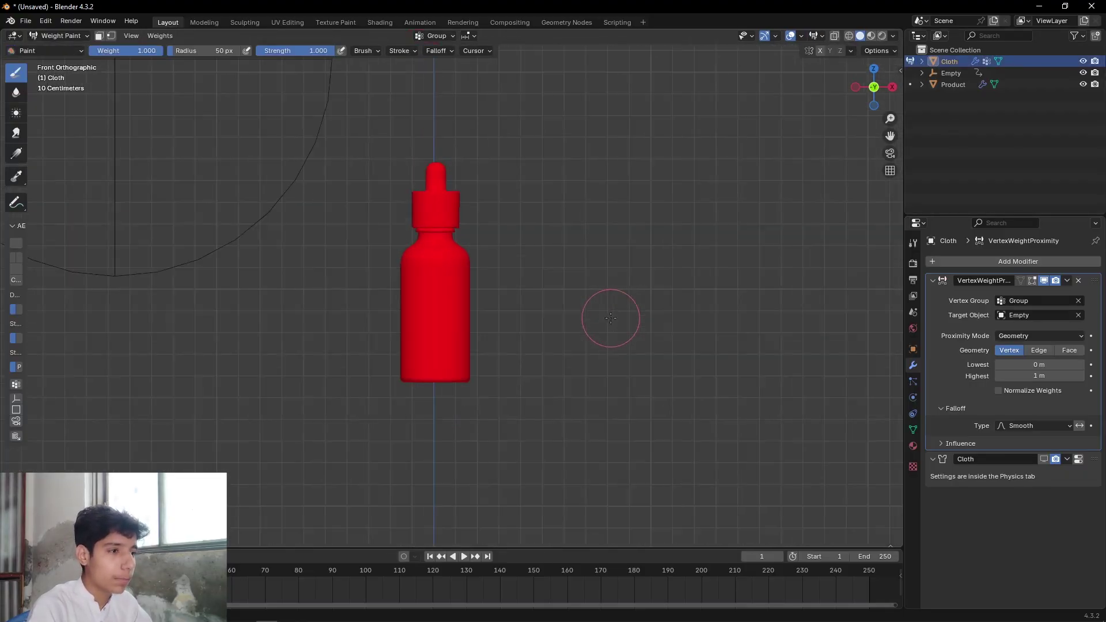
pyautogui.press('space')
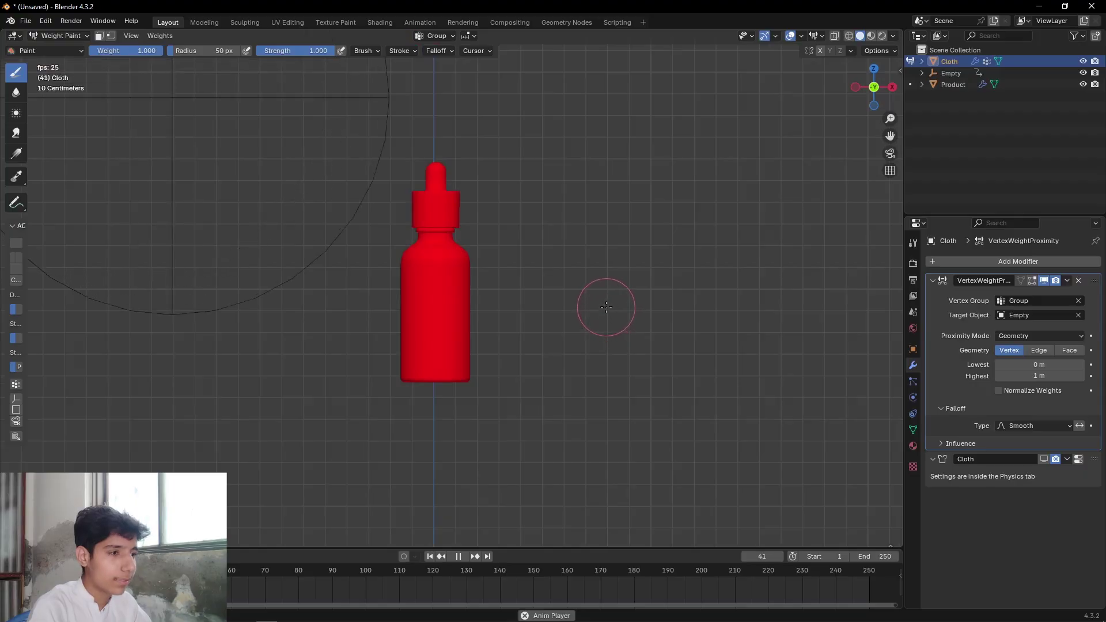
pyautogui.press('space')
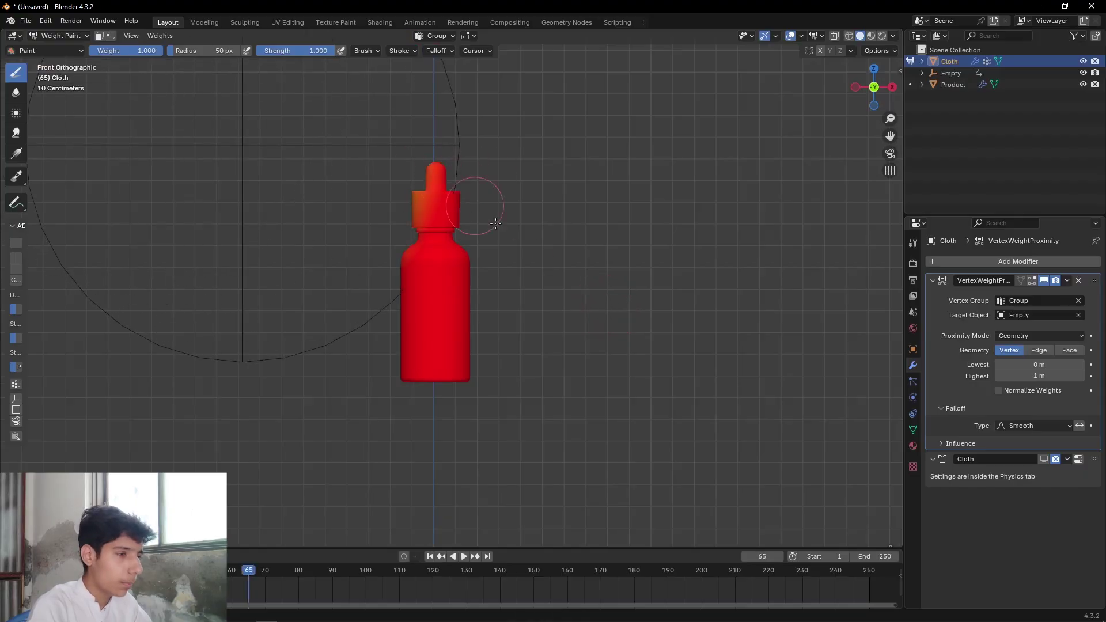
# - Set the proximity modifier's lowest distance to 1 m and its highest distance to 1.05 m
pyautogui.scroll(4, 546, 178)
pyautogui.scroll(3, 506, 206)
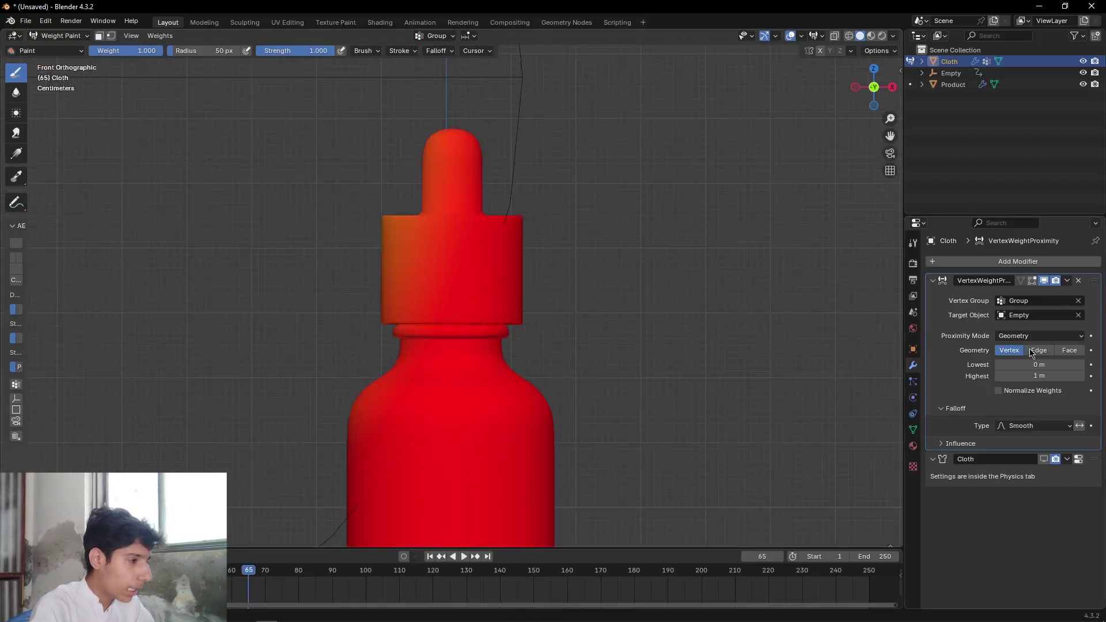
pyautogui.click(1080, 366)
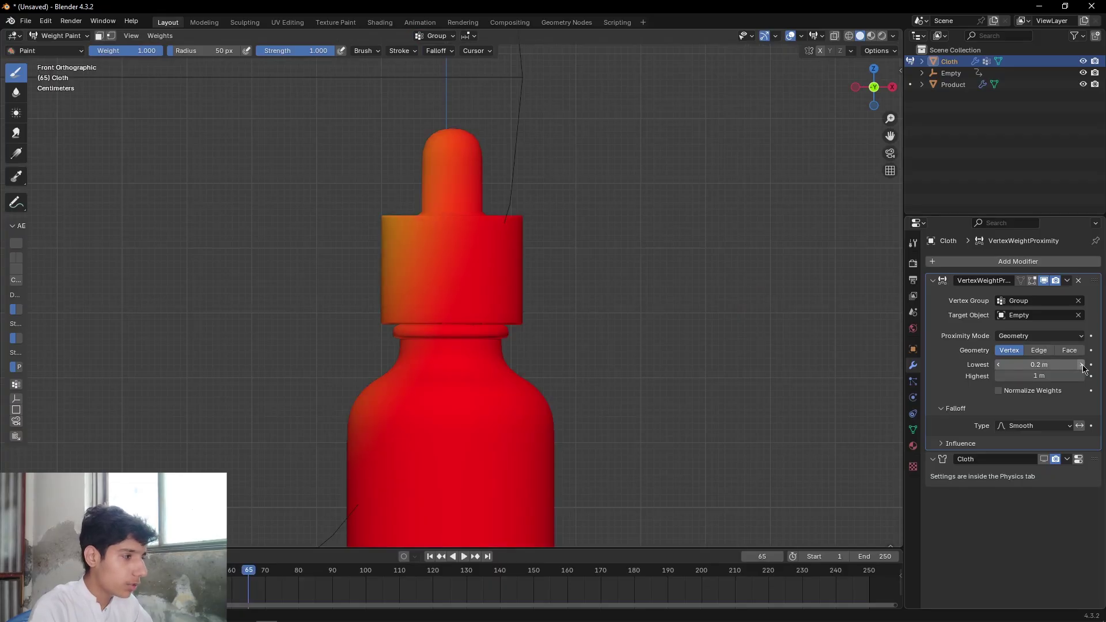
pyautogui.click(1081, 365)
pyautogui.click(1081, 365)
pyautogui.click(1081, 365)
pyautogui.click(1081, 366)
pyautogui.click(1082, 365)
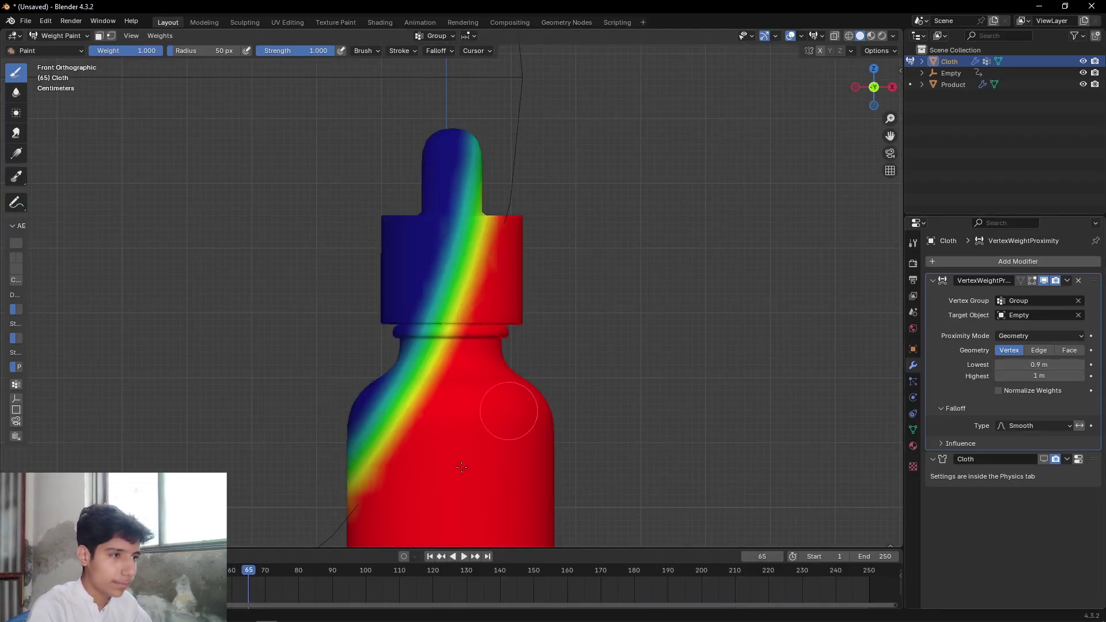
pyautogui.scroll(-1, 470, 408)
pyautogui.click(1081, 377)
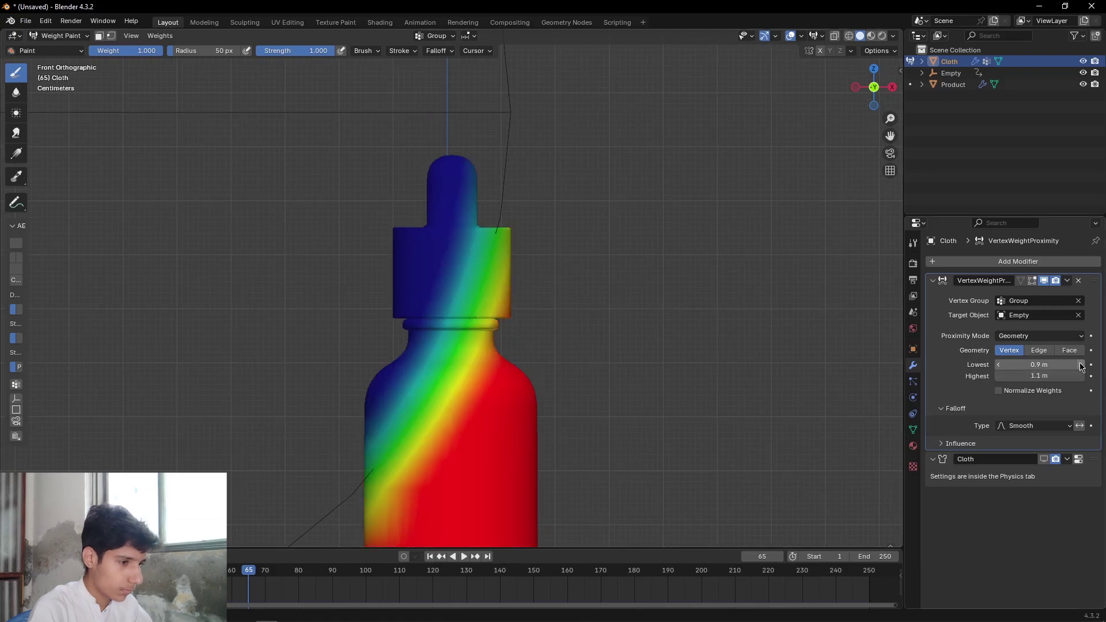
pyautogui.click(1082, 365)
pyautogui.click(1043, 377)
pyautogui.write('1.05')
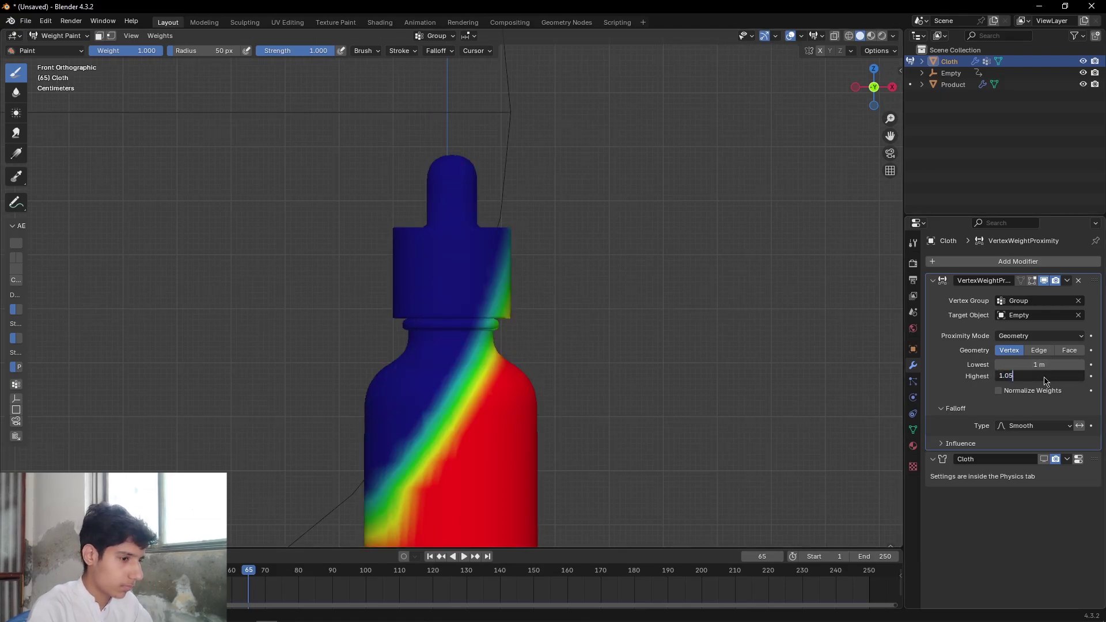
pyautogui.press('Return')
# - Return the cloth to Object Mode and rewind the timeline to frame 1
pyautogui.scroll(-2, 632, 331)
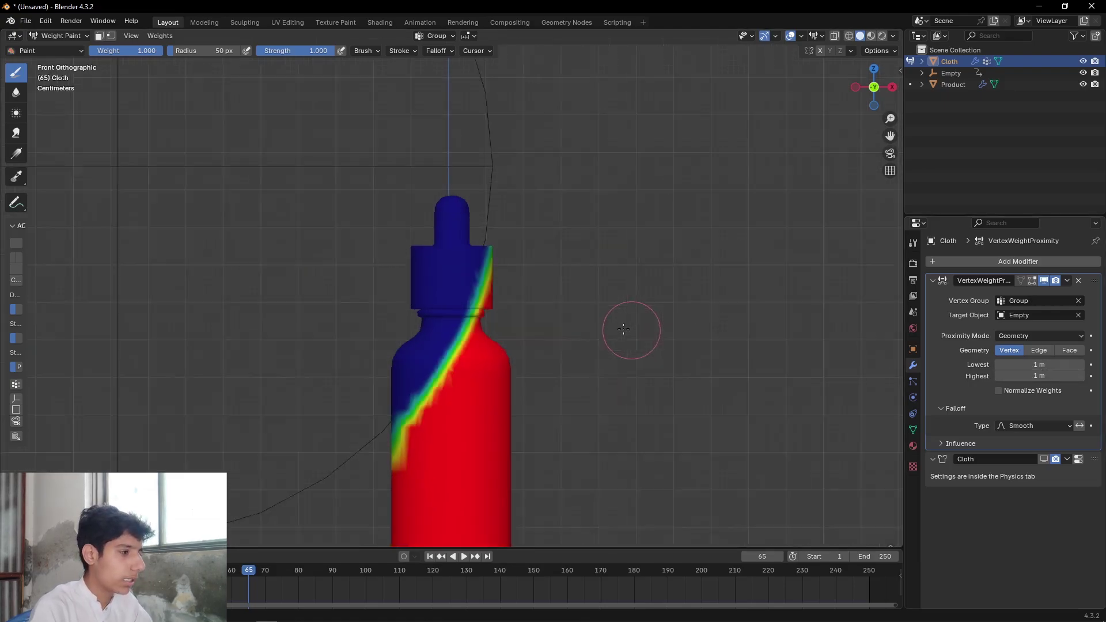
pyautogui.keyDown('shift'); pyautogui.moveTo(654, 375); pyautogui.dragTo(634, 285, button='middle'); pyautogui.keyUp('shift')
pyautogui.scroll(1, 633, 285)
pyautogui.scroll(-1, 633, 274)
pyautogui.hotkey('ctrl', 'Tab')
pyautogui.hotkey('shift', 'Left')
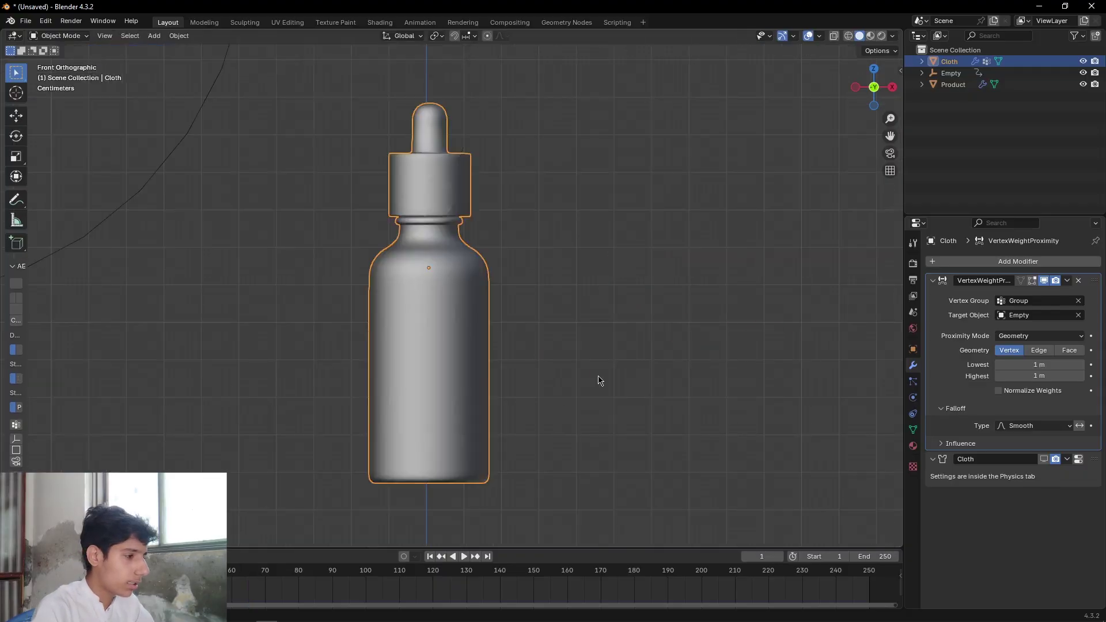
# - Turn the Cloth modifier's viewport display back on and collapse the proximity modifier's settings
pyautogui.click(1044, 461)
pyautogui.click(933, 281)
pyautogui.click(754, 278)
pyautogui.scroll(-3, 746, 279)
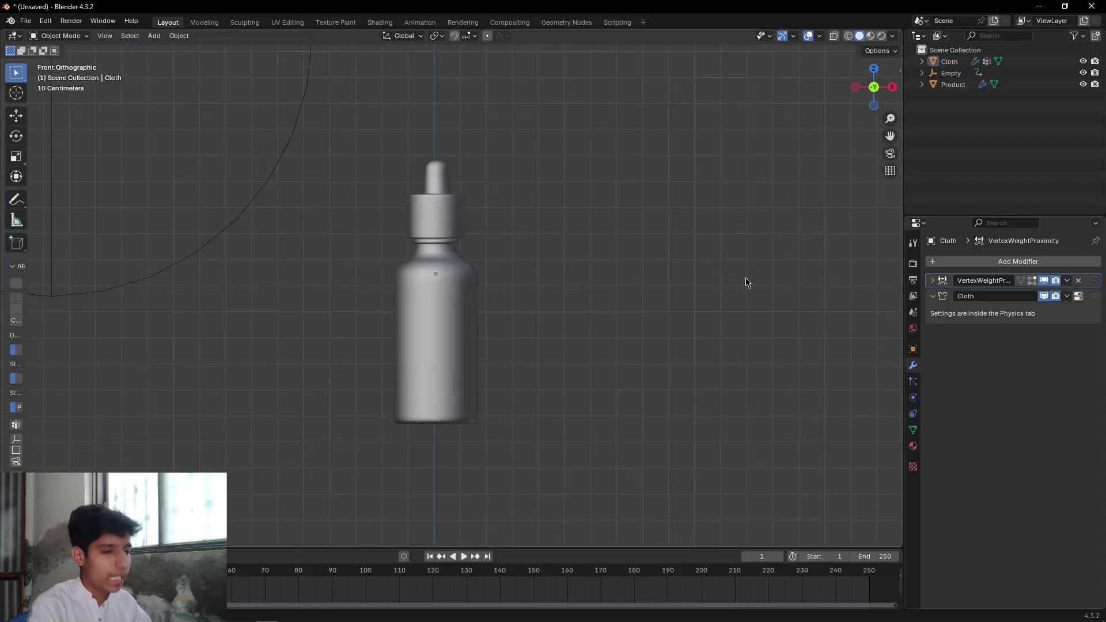
pyautogui.scroll(-1, 637, 349)
# - Open the physics settings of the cloth shell and expand the simulation's Cache section
pyautogui.click(469, 321)
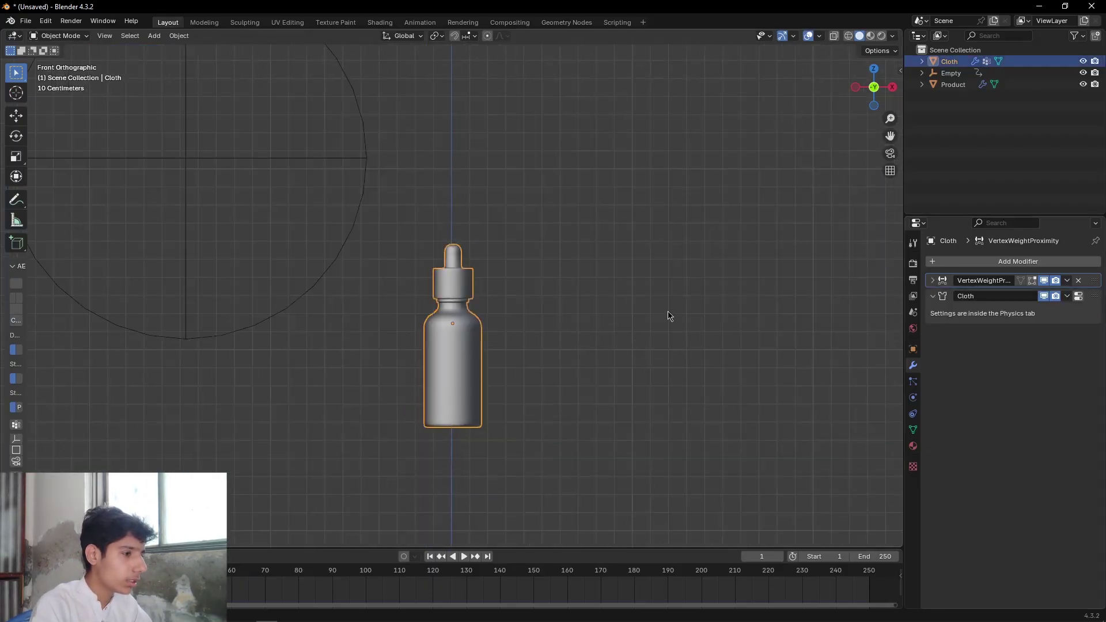
pyautogui.click(913, 398)
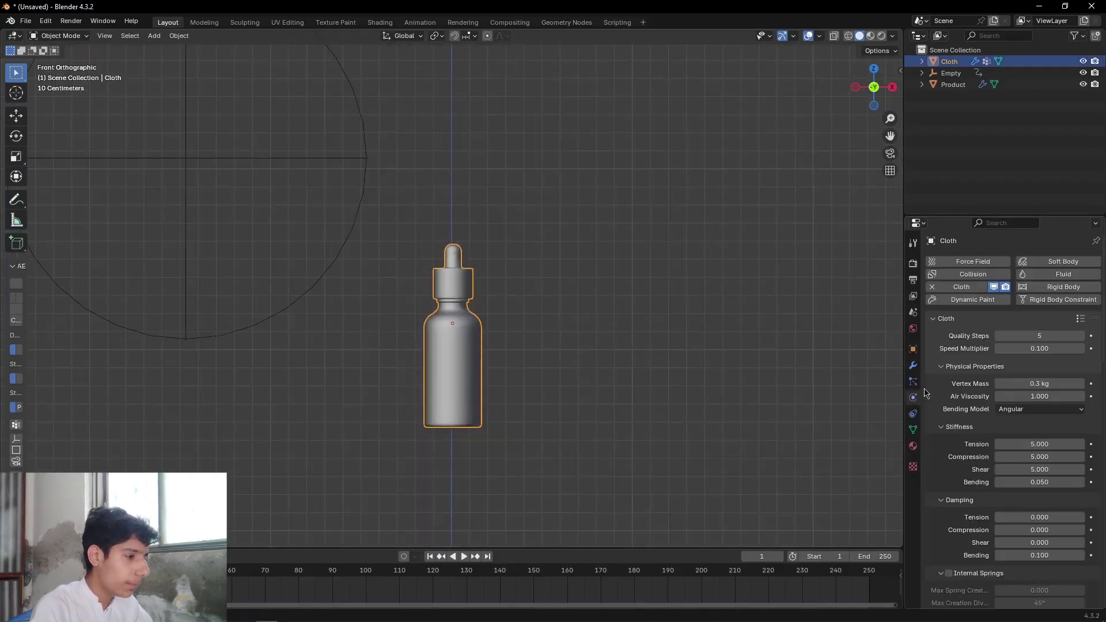
pyautogui.scroll(-10, 977, 403)
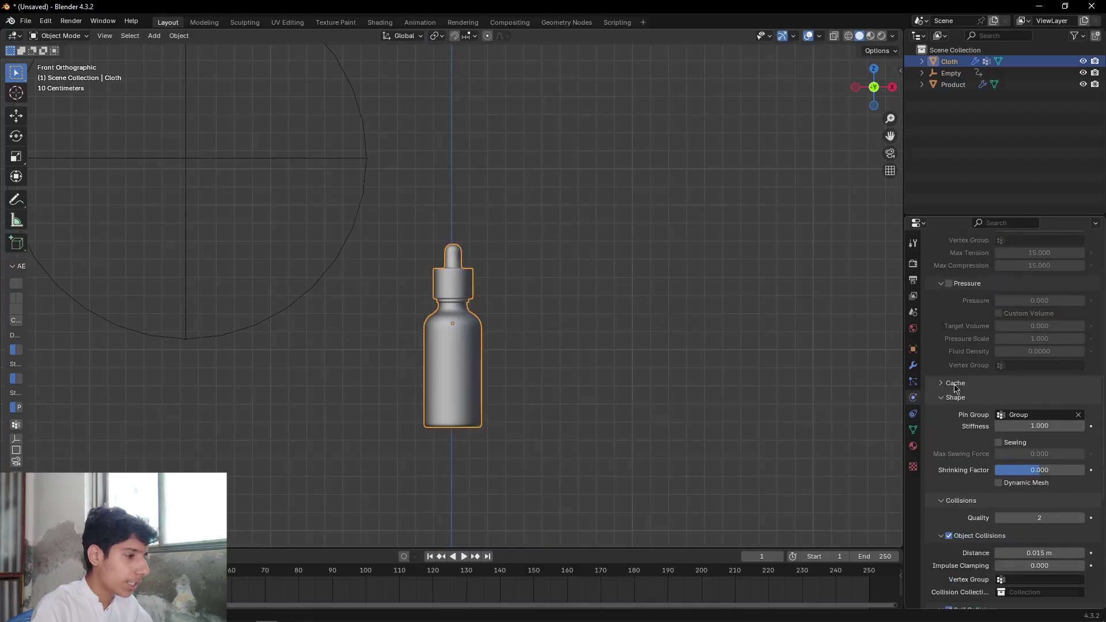
pyautogui.click(954, 383)
pyautogui.scroll(-1, 973, 450)
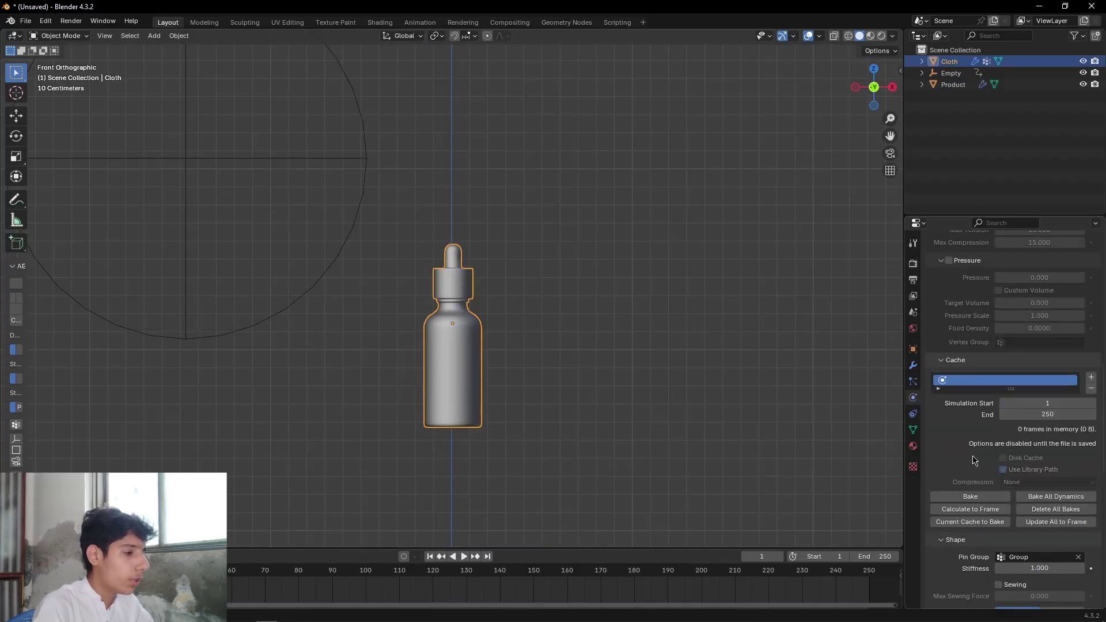
pyautogui.scroll(15, 974, 460)
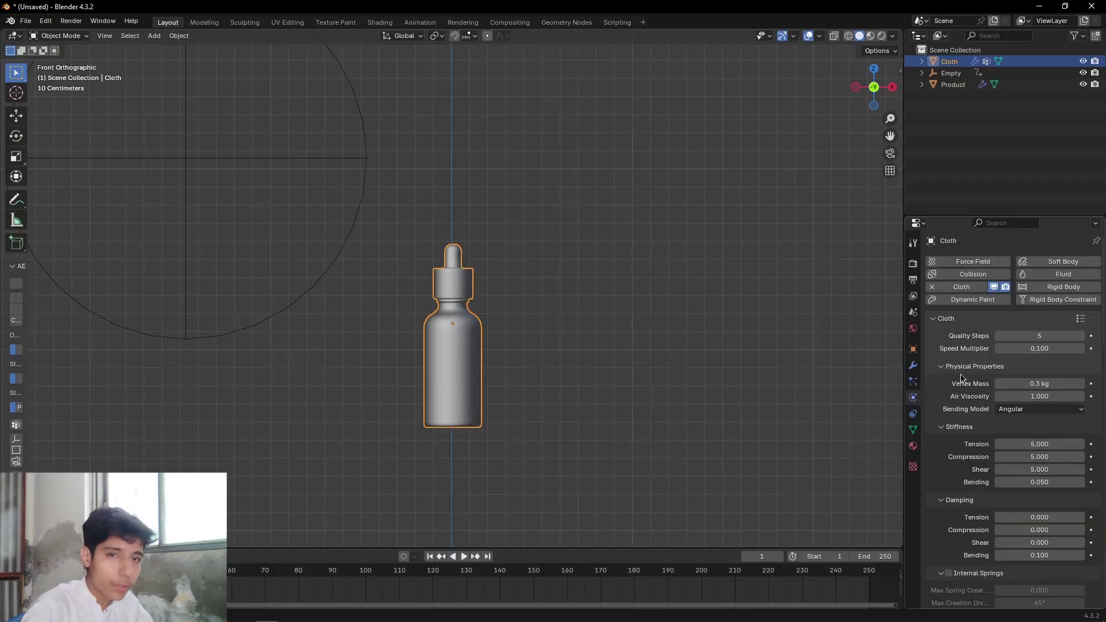
# - Try 20 quality steps for the cloth simulation, and restore the value to 5
pyautogui.click(1065, 334)
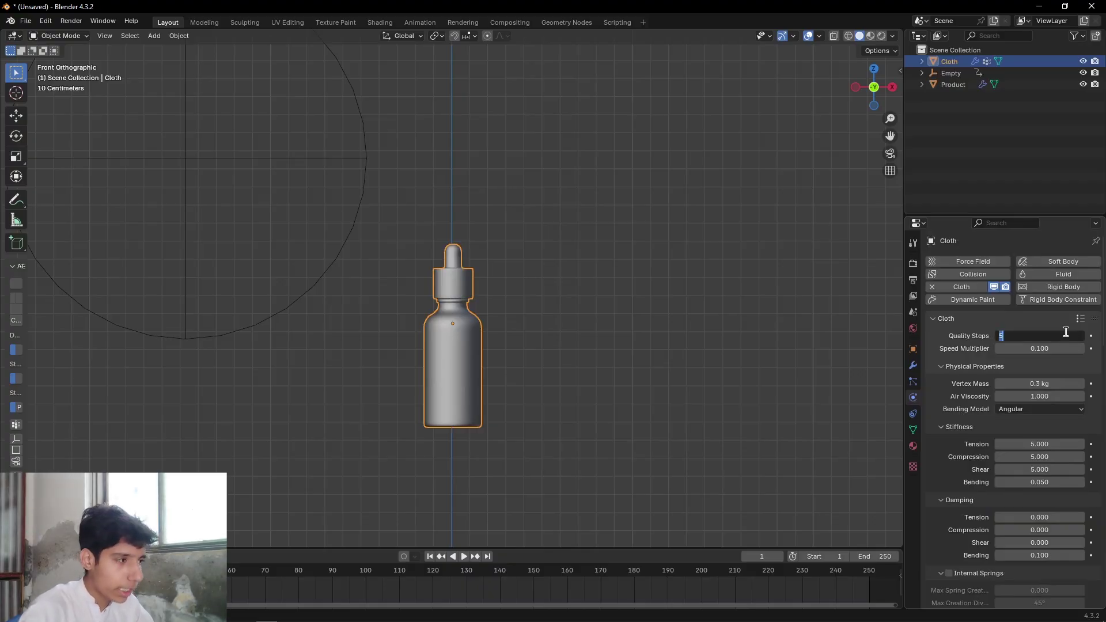
pyautogui.press('Return')
pyautogui.click(1059, 332)
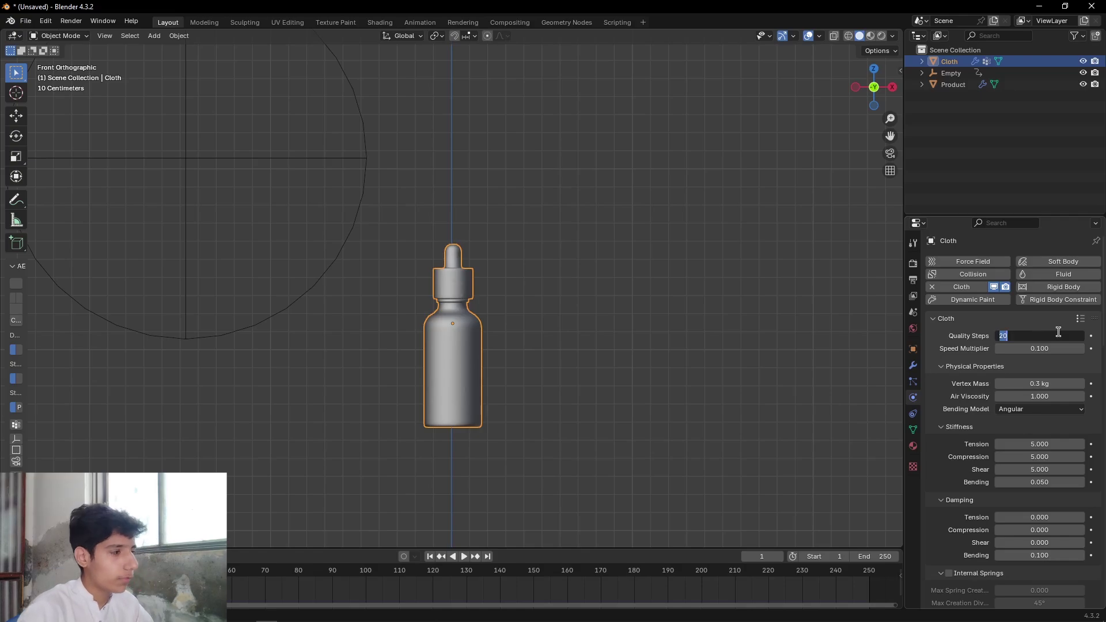
pyautogui.write('5')
pyautogui.press('Return')
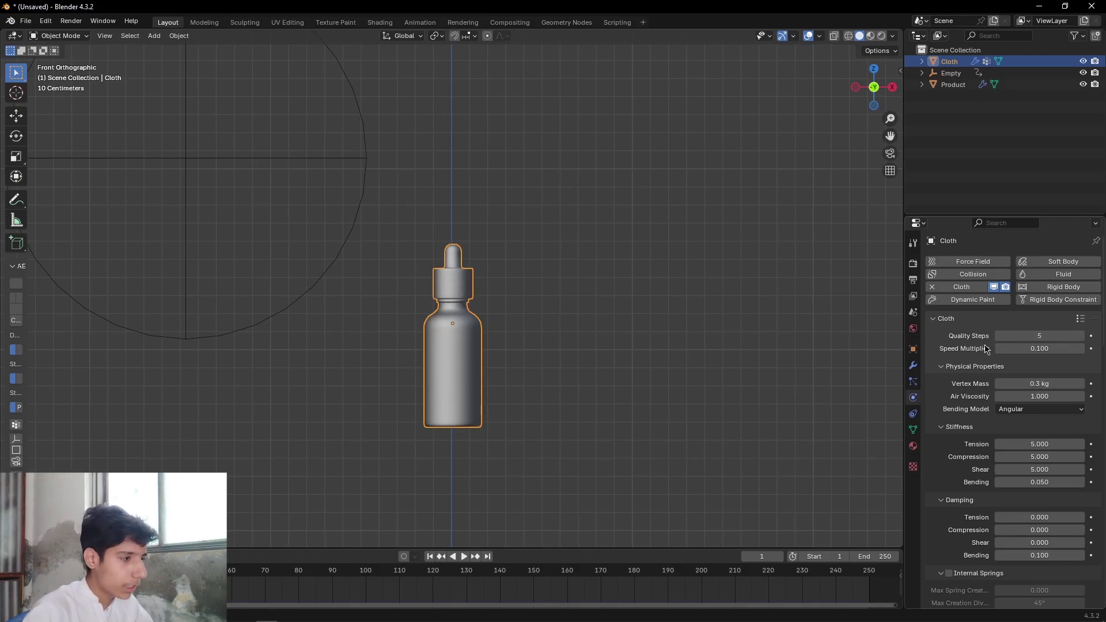
# - Bake the cloth simulation cache for frames 1 to 250
pyautogui.scroll(-2, 988, 353)
pyautogui.scroll(2, 991, 356)
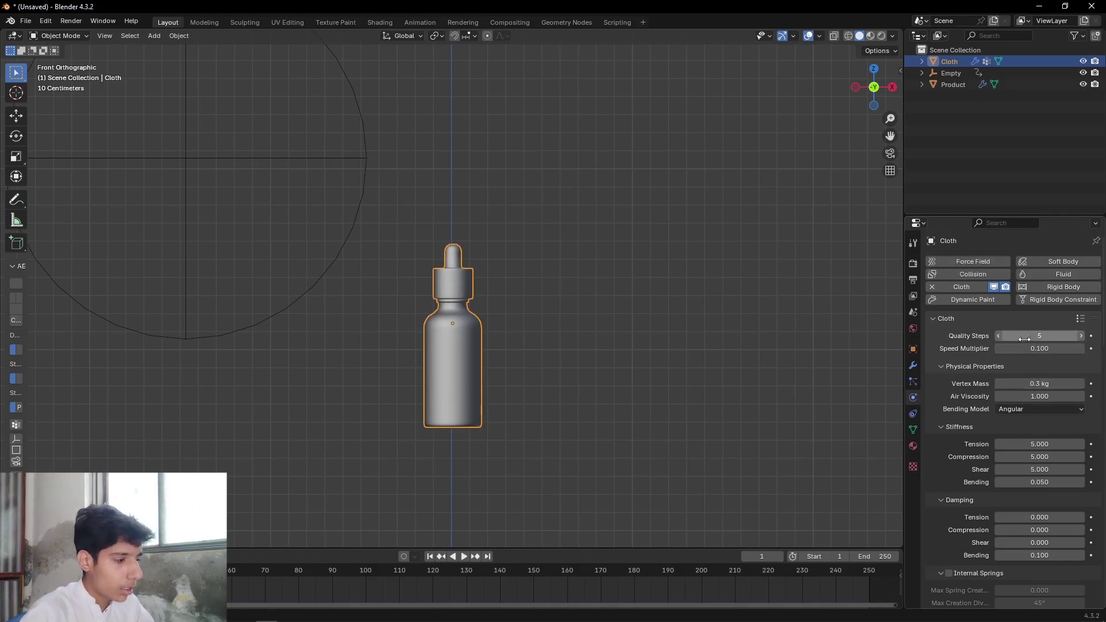
pyautogui.scroll(-18, 996, 361)
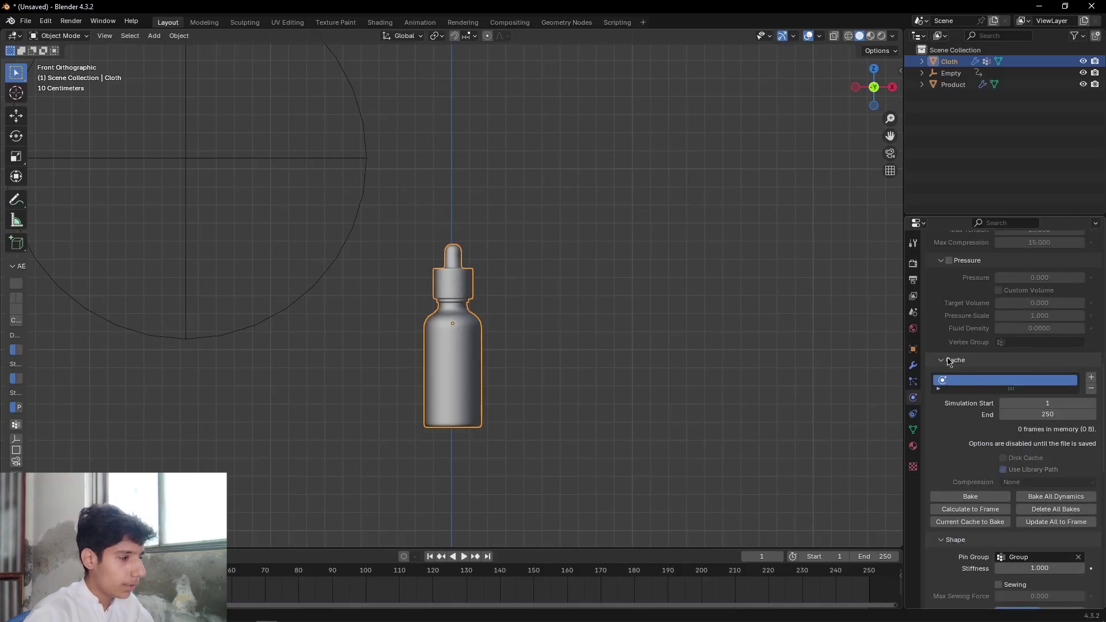
pyautogui.click(973, 497)
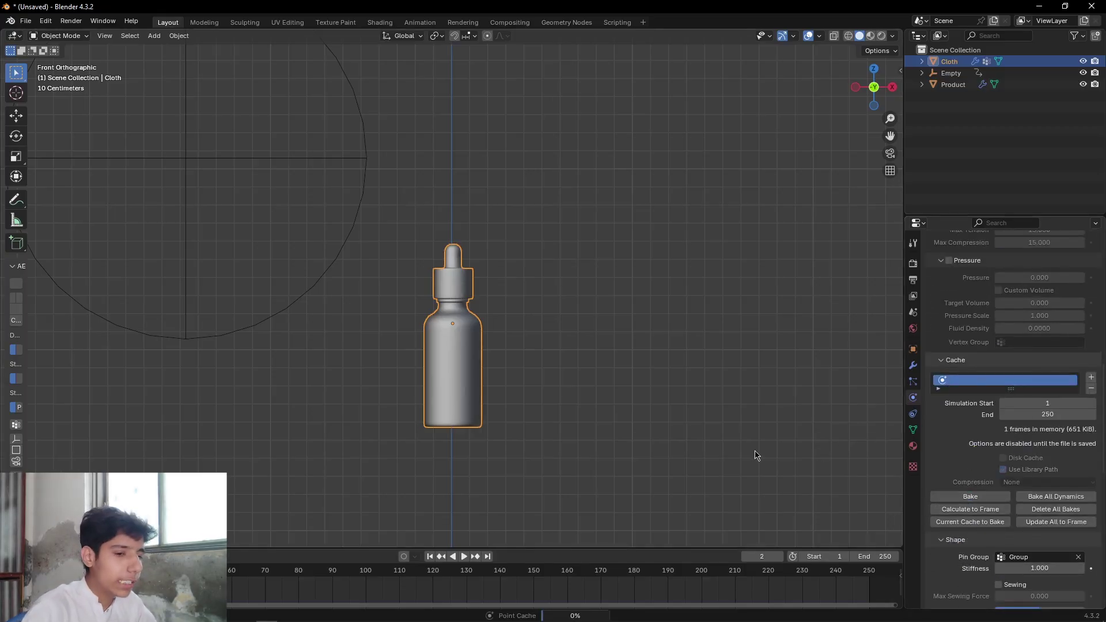